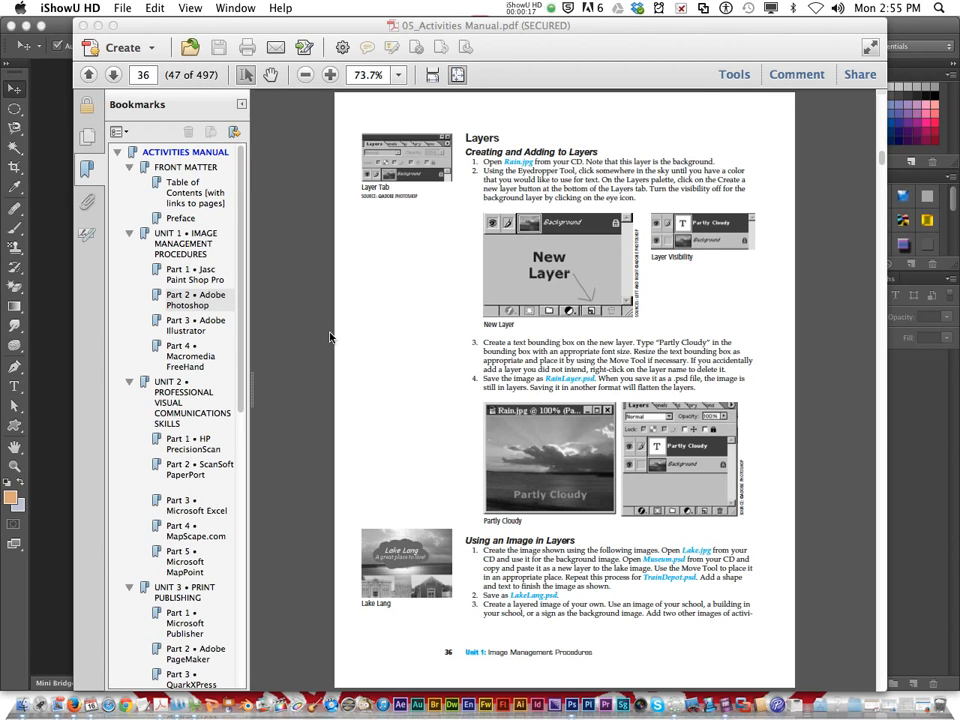
Step: Switch to Photoshop and open Lake.jpg from the Un1Pt2_Photoshop folder
left_click(45, 133)
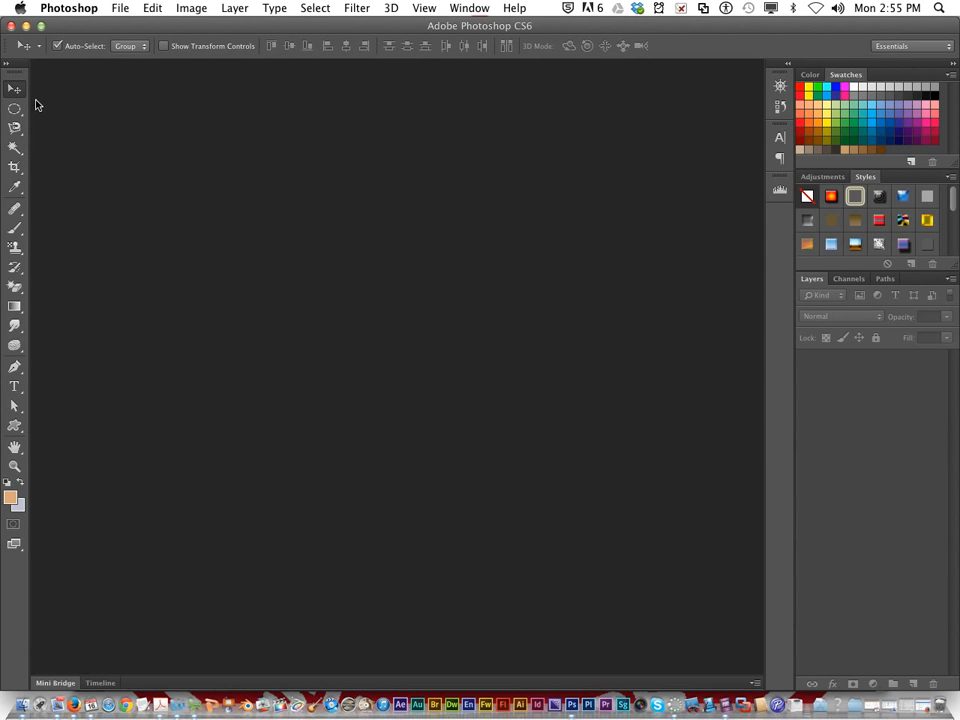
left_click(113, 8)
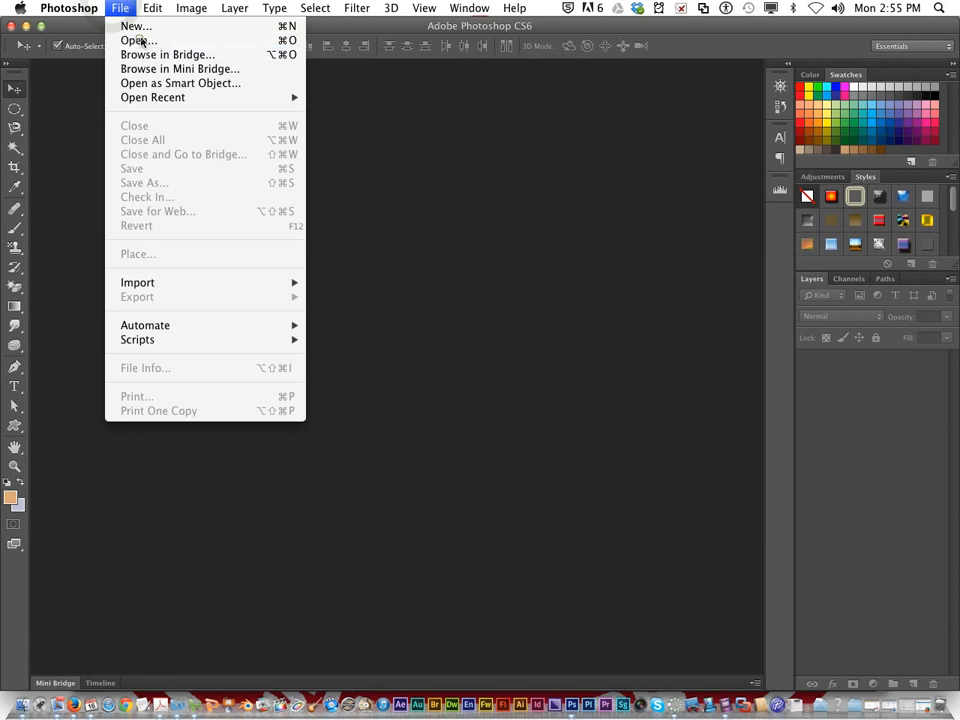
left_click(141, 41)
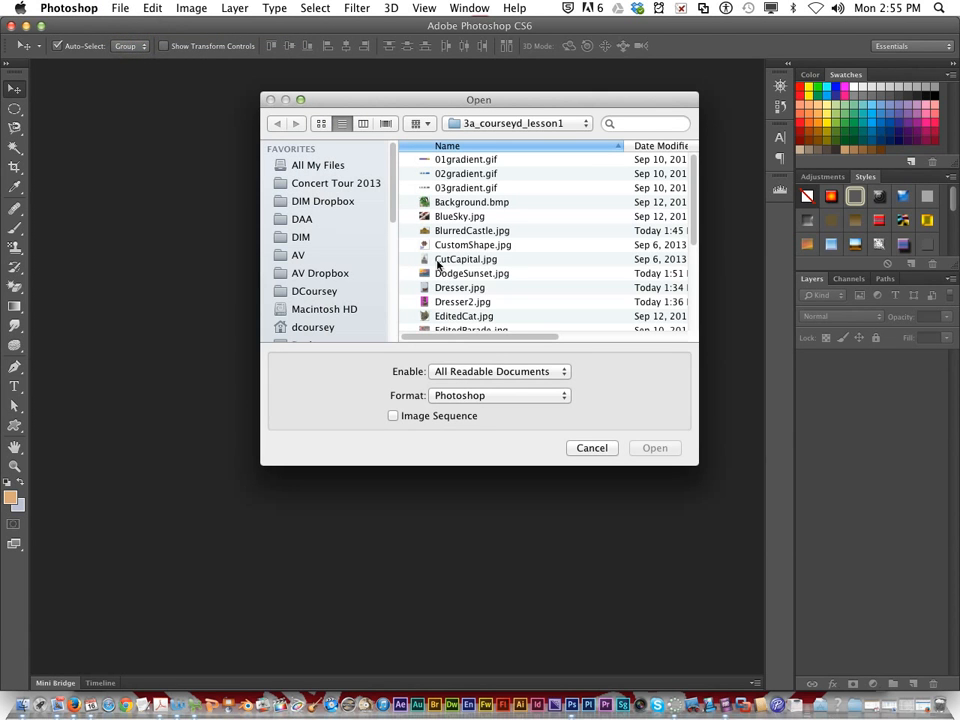
left_click(469, 122)
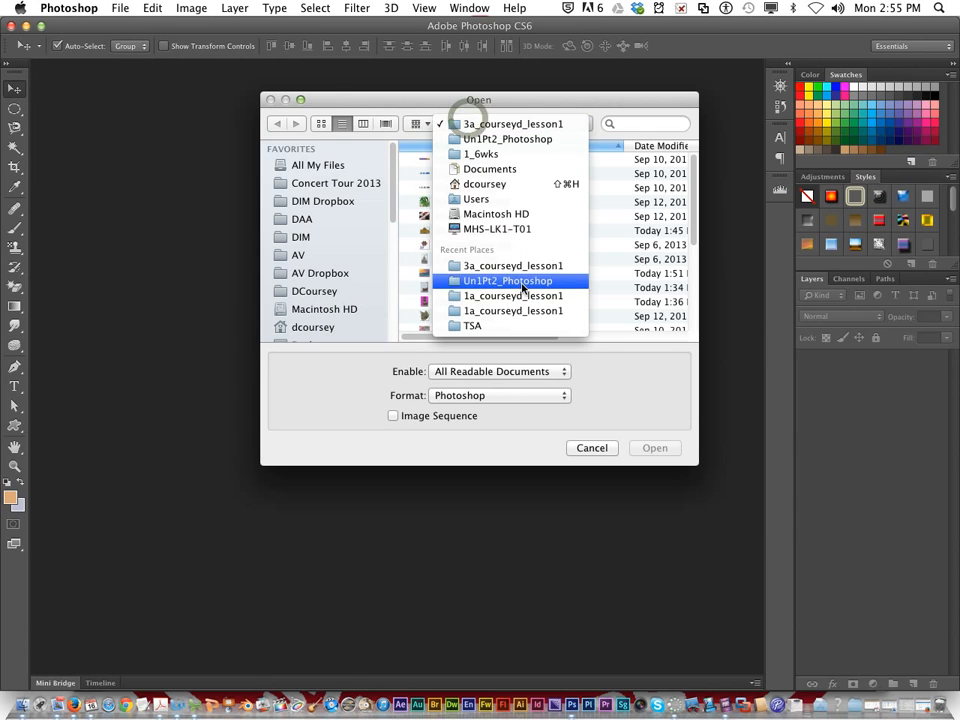
left_click(505, 278)
scroll(490, 274, "down", 10)
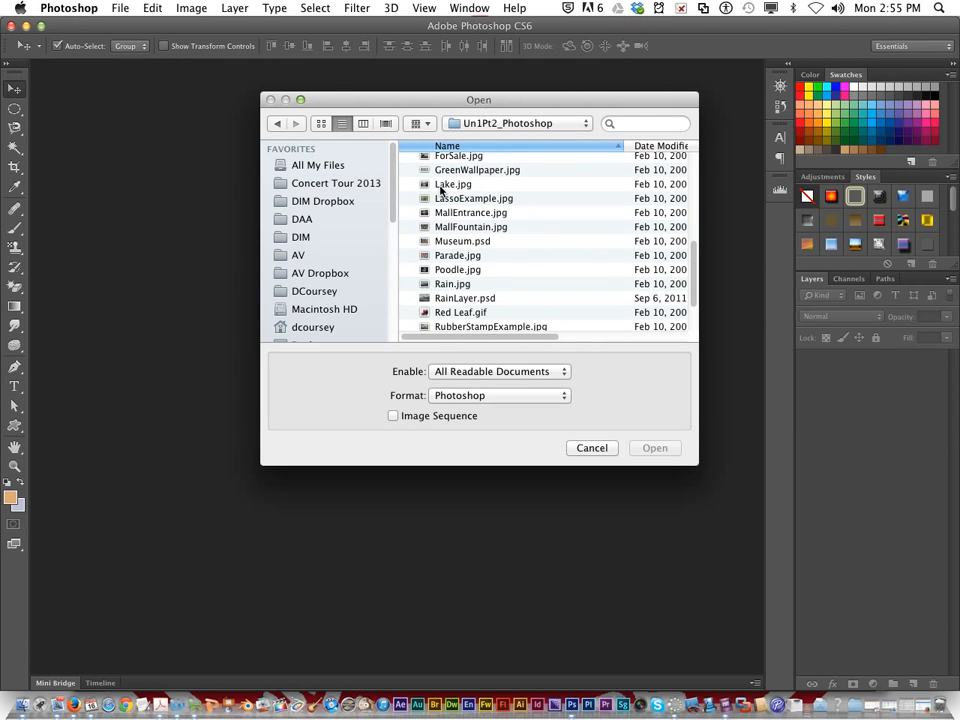
left_click(445, 184)
left_click(656, 449)
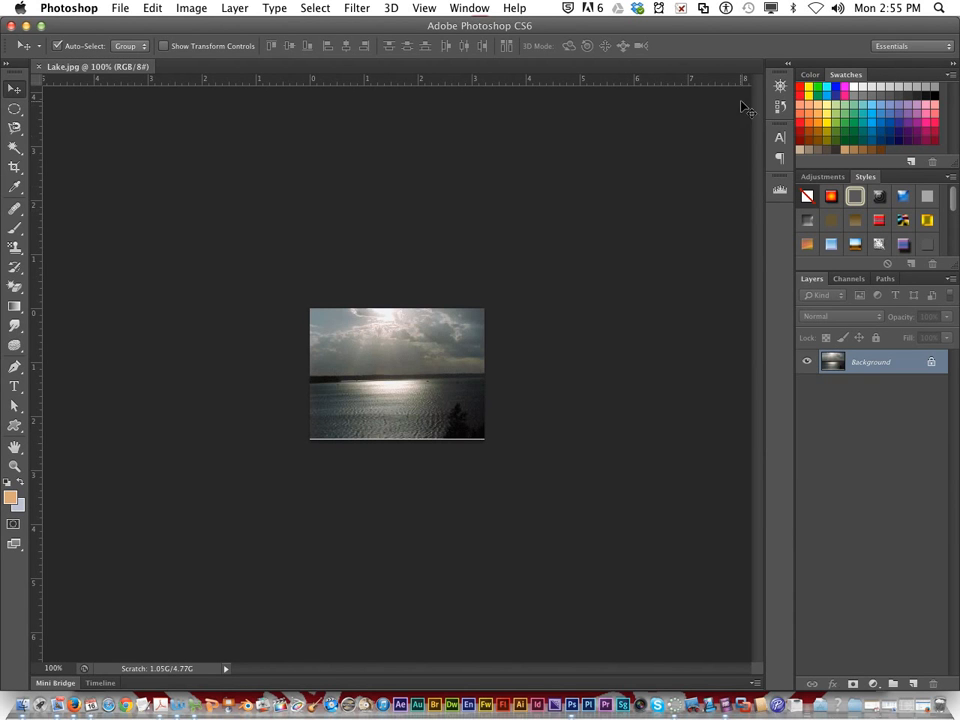
Step: Magnify the lake image to 300% with the Navigator, leaving the Navigator closed
left_click(780, 85)
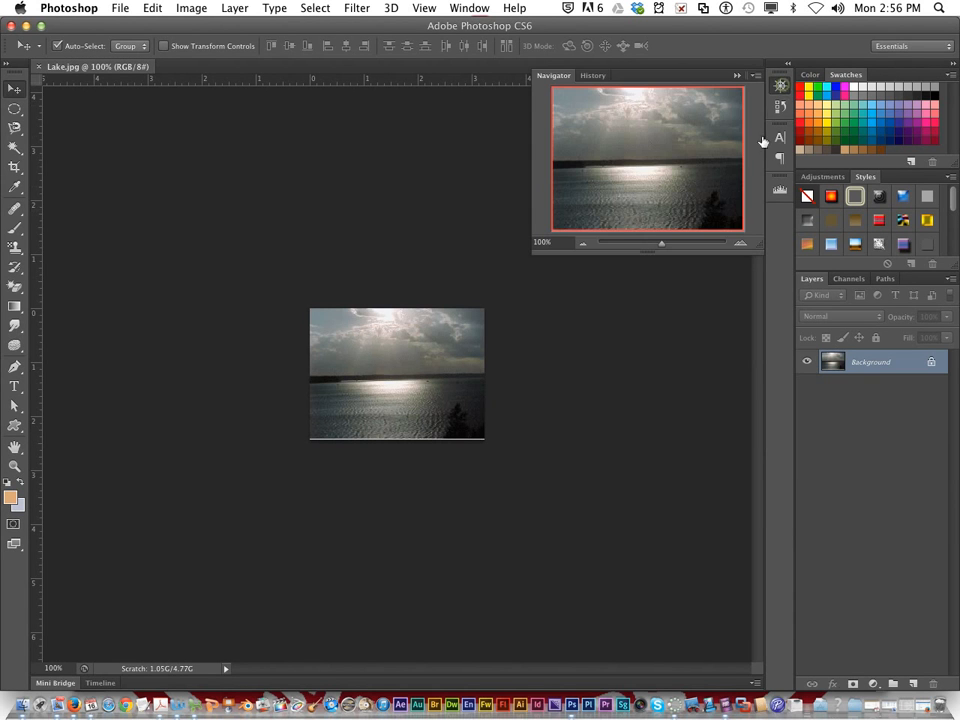
left_click(740, 243)
left_click(740, 243)
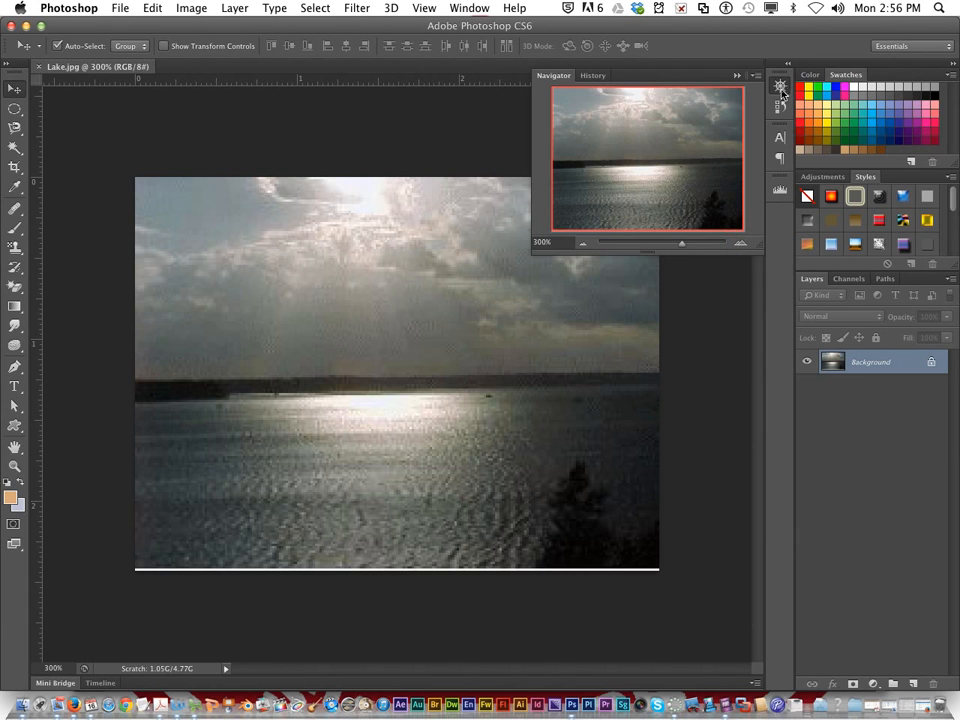
left_click(781, 88)
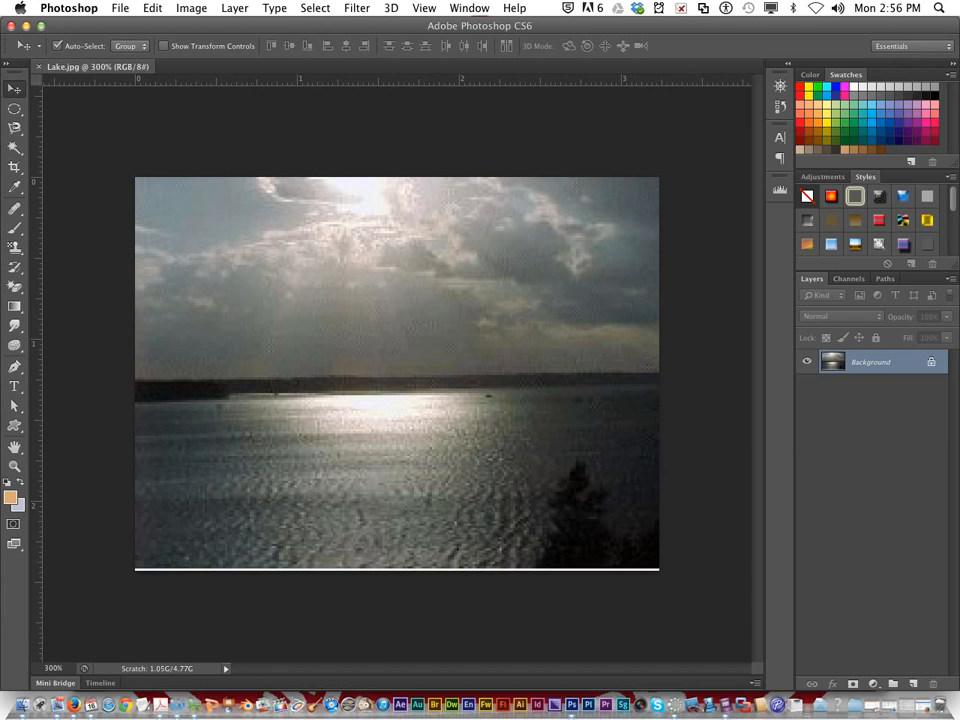
Step: Open Museum.psd and TrainDepot.psd together from the Un1Pt2_Photoshop folder
left_click(120, 8)
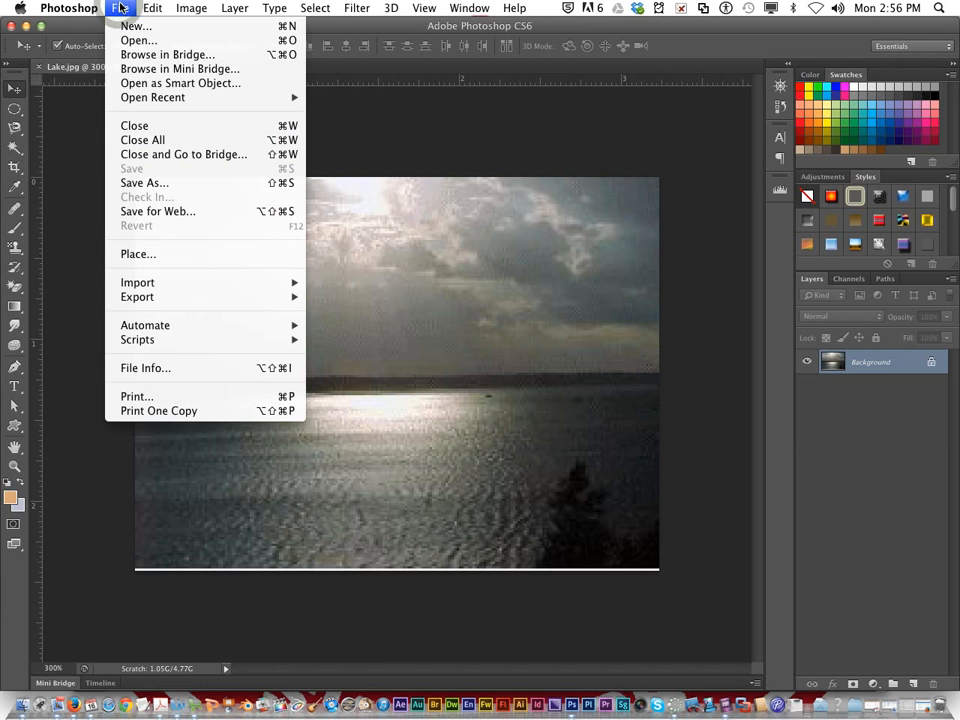
left_click(122, 40)
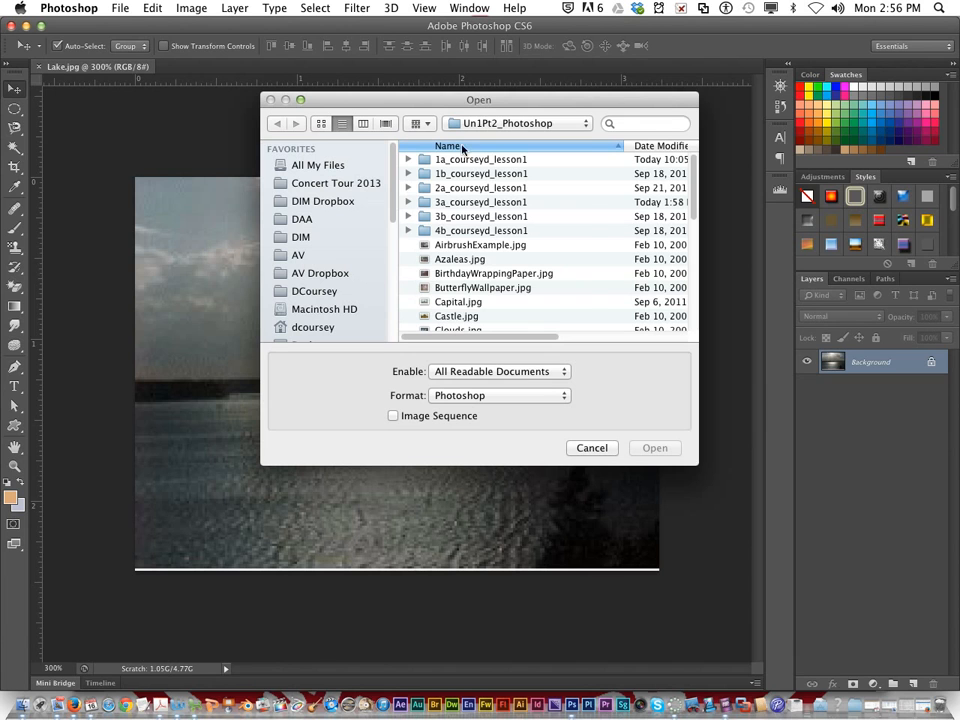
left_click(465, 123)
left_click(511, 253)
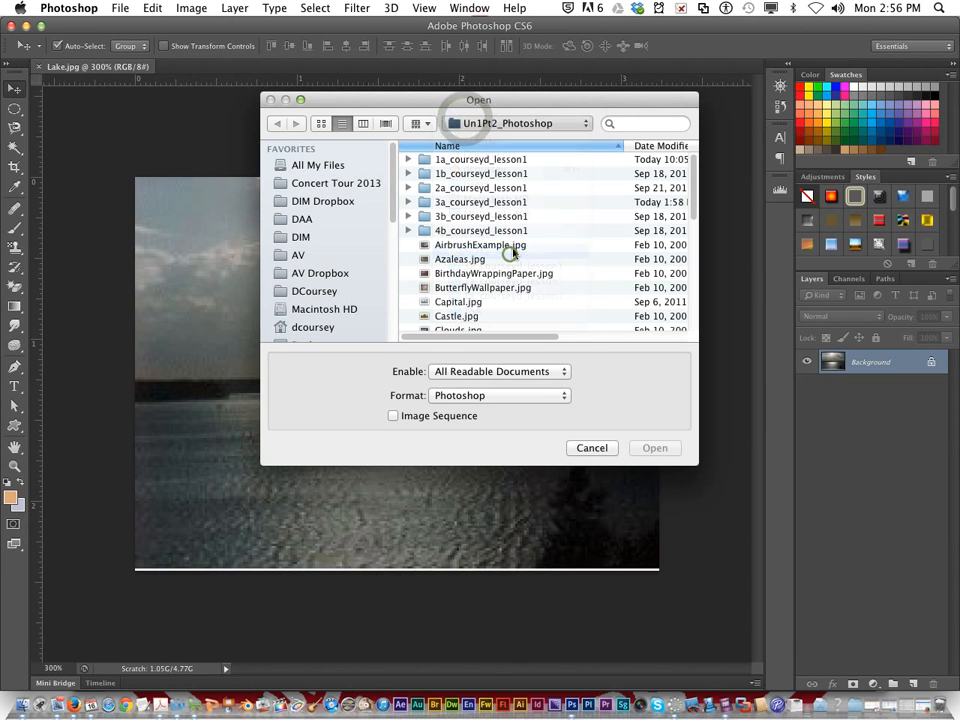
scroll(500, 245, "down", 5)
scroll(500, 245, "down", 5)
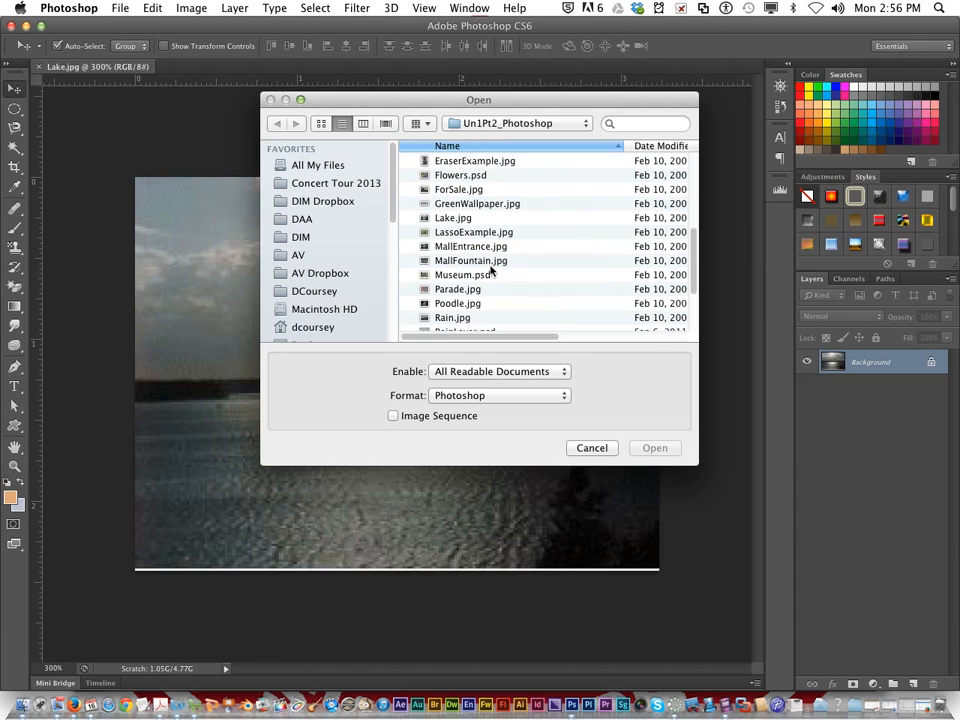
left_click(452, 275)
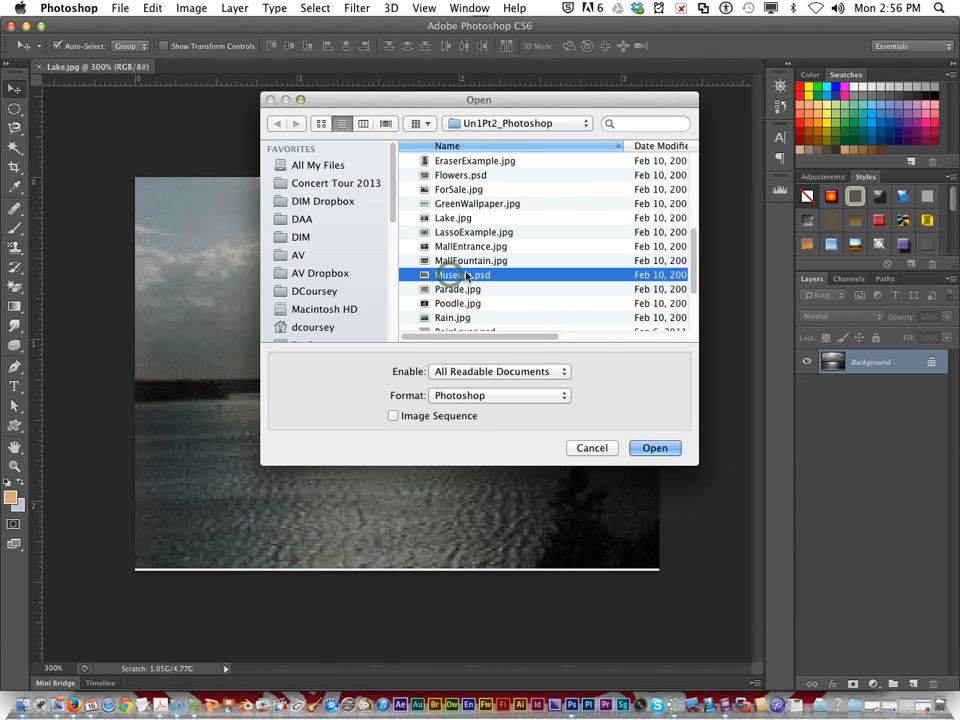
scroll(466, 277, "down", 5)
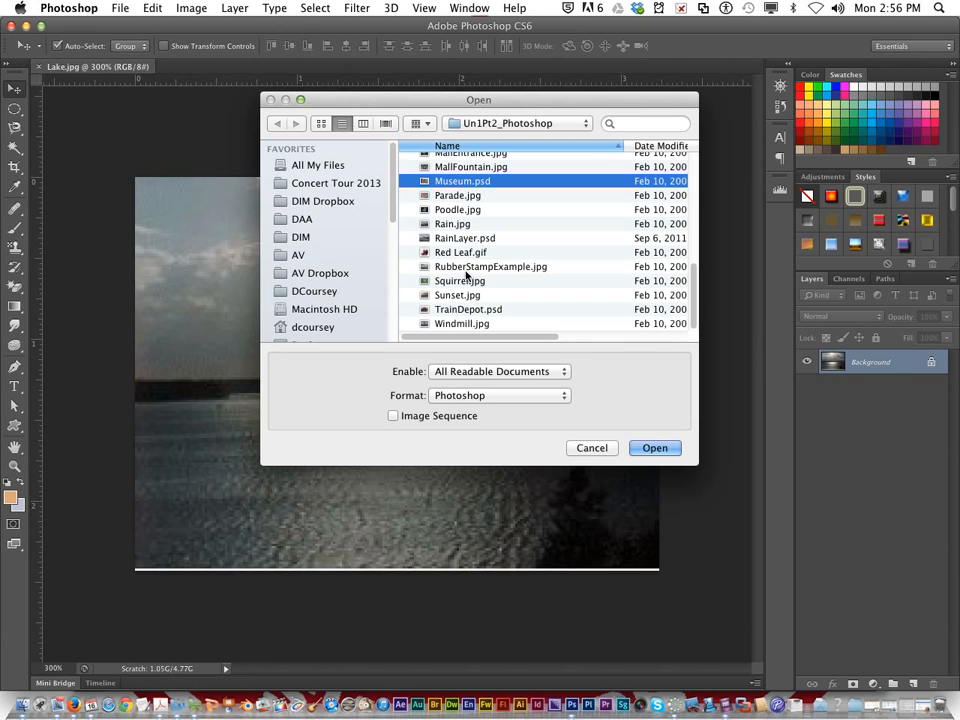
left_click(476, 310, "super")
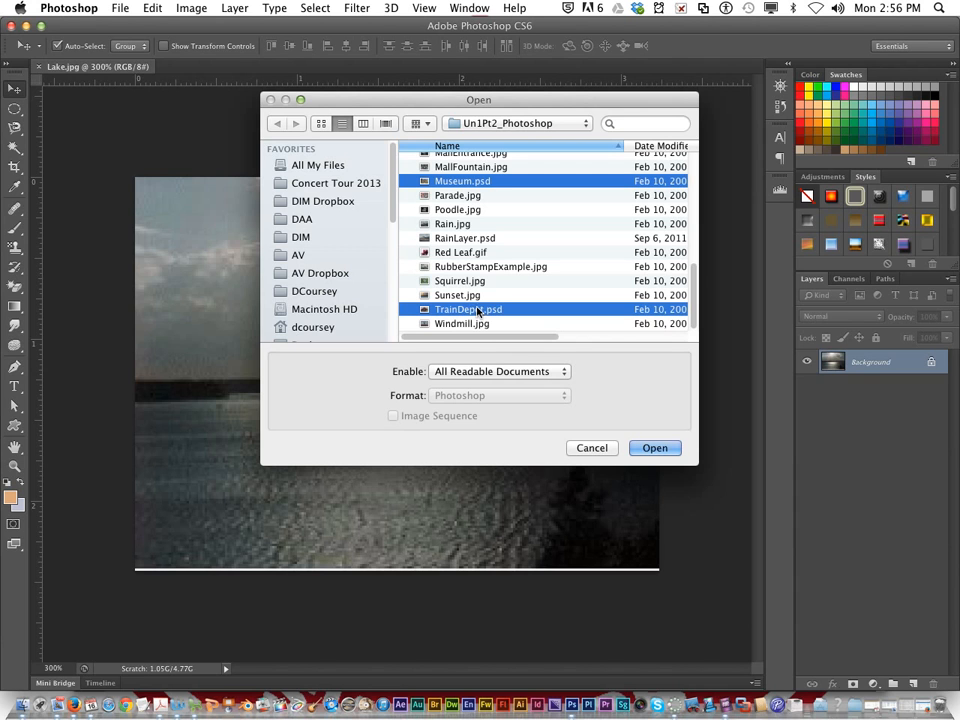
scroll(493, 283, "up", 5)
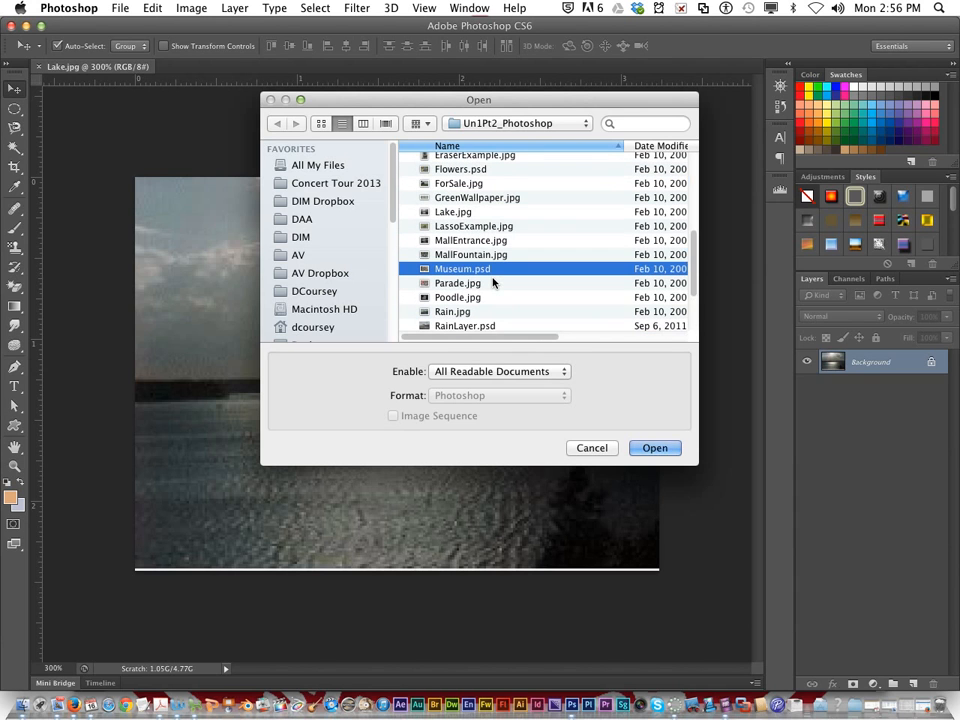
scroll(493, 283, "down", 2)
scroll(493, 283, "down", 3)
left_click(654, 448)
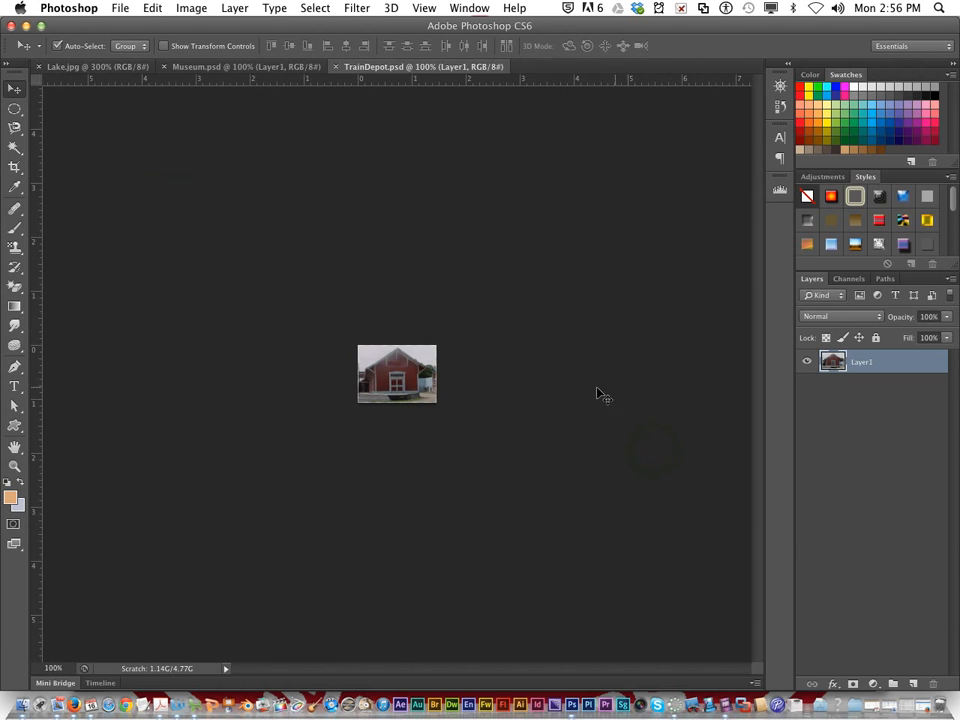
Step: Look through the open Lake.jpg, Museum.psd and TrainDepot.psd documents and check their images and layers
left_click(204, 67)
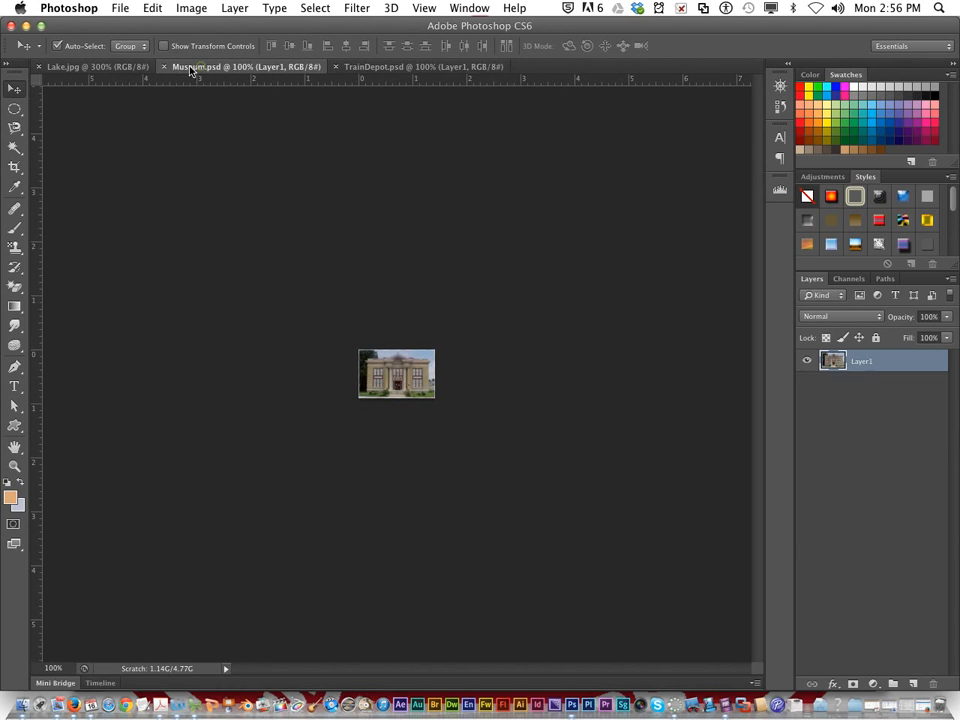
left_click(105, 66)
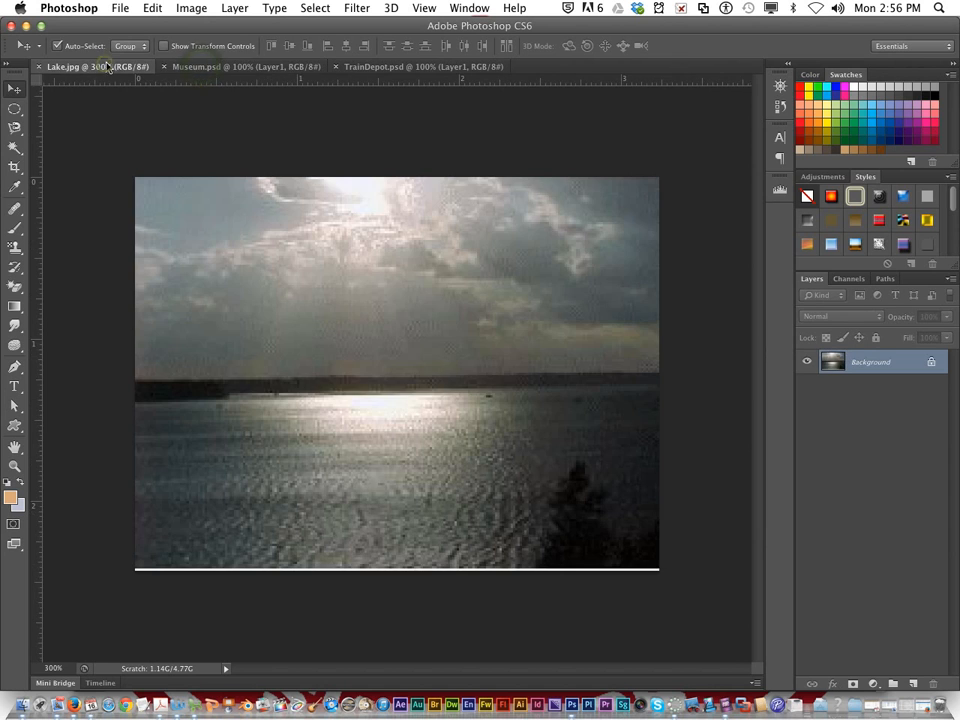
left_click(206, 67)
left_click(362, 71)
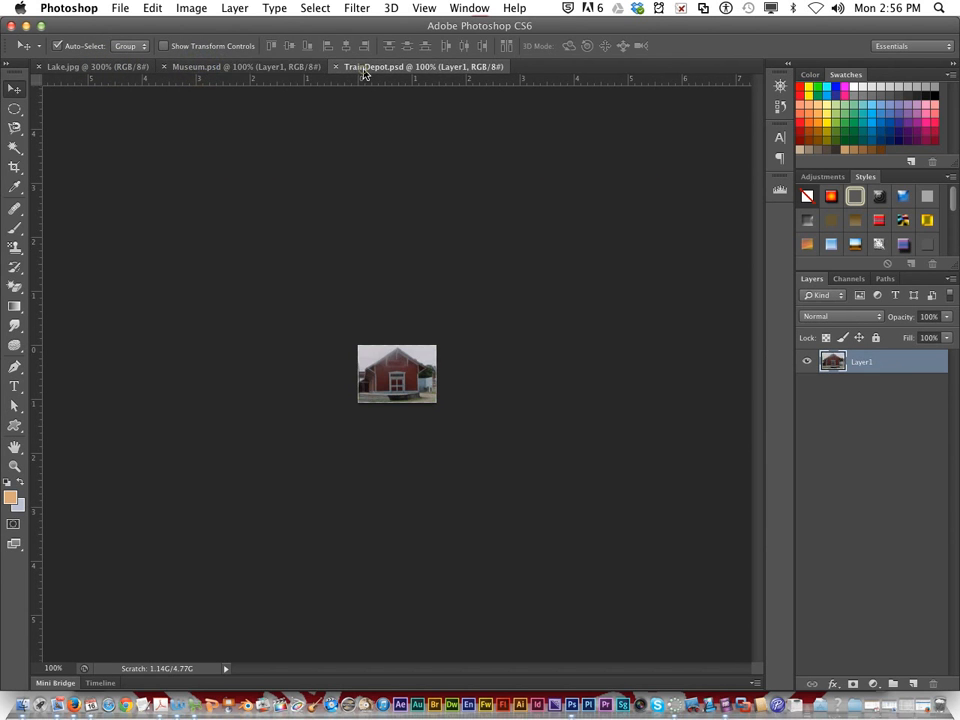
left_click(255, 73)
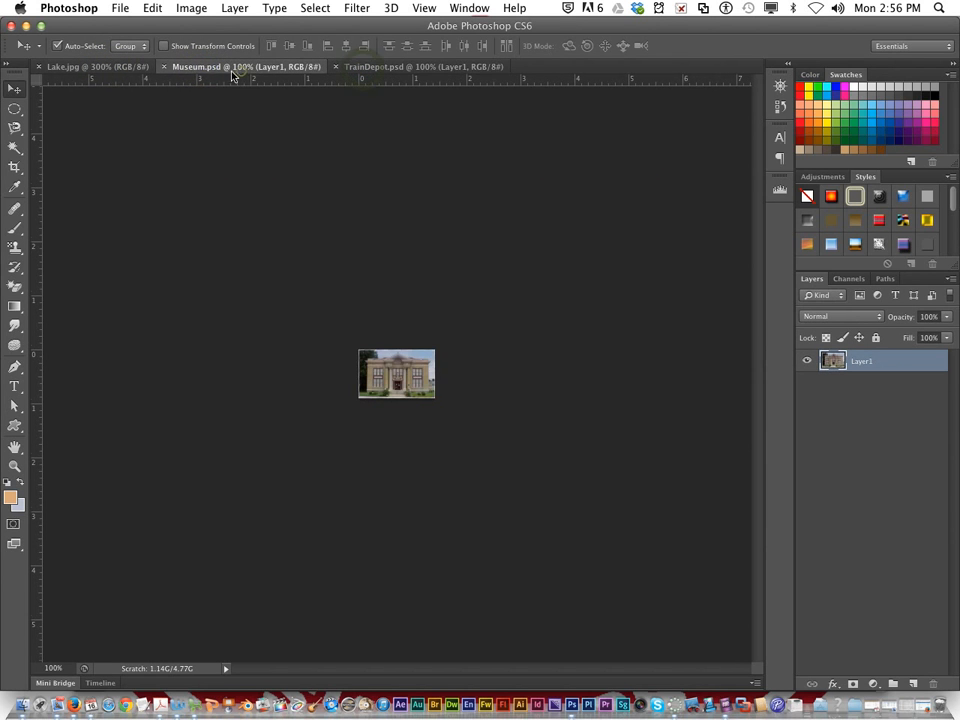
left_click(118, 69)
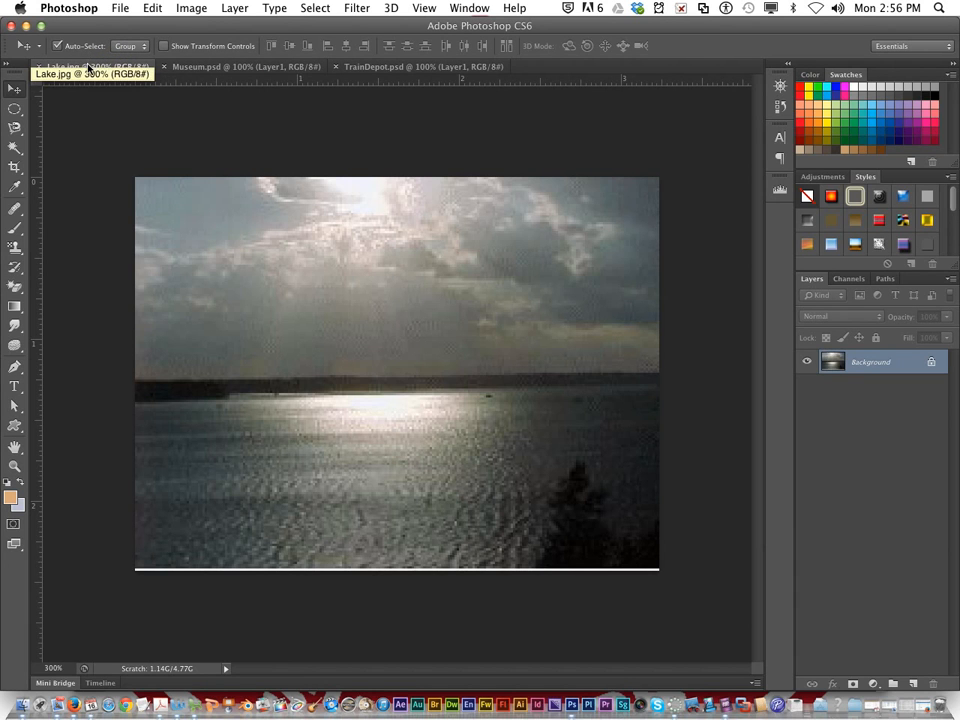
left_click(214, 68)
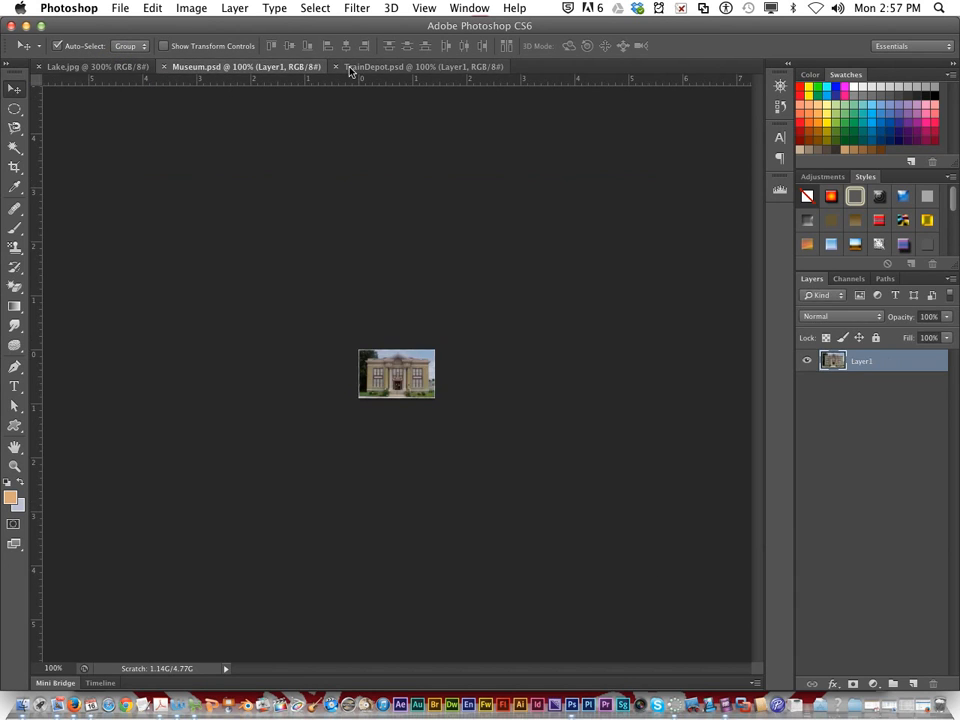
left_click(352, 68)
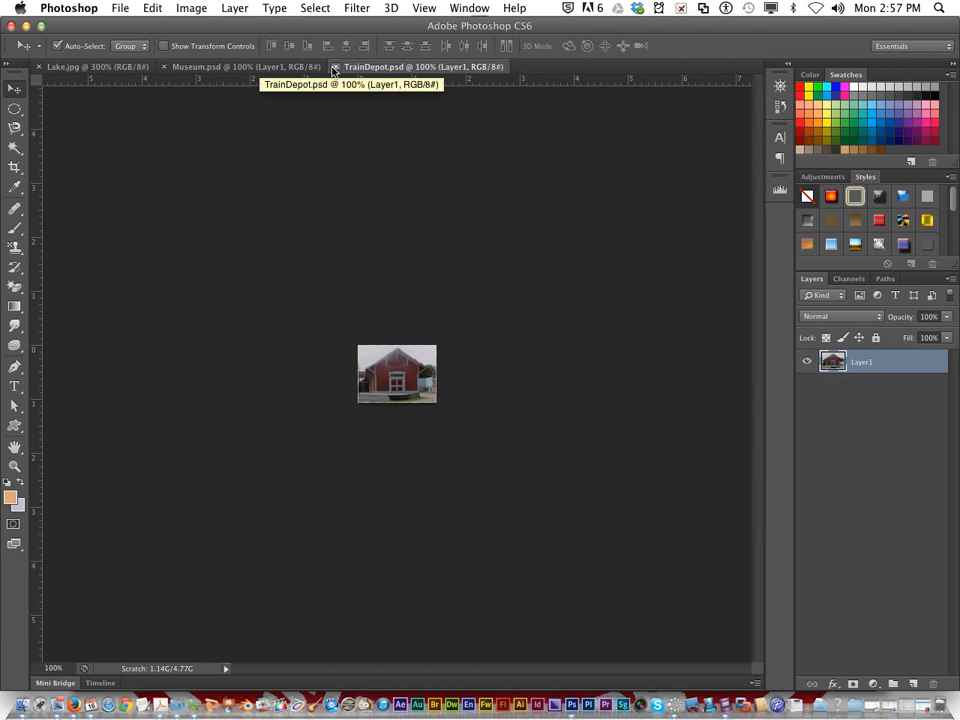
left_click(253, 68)
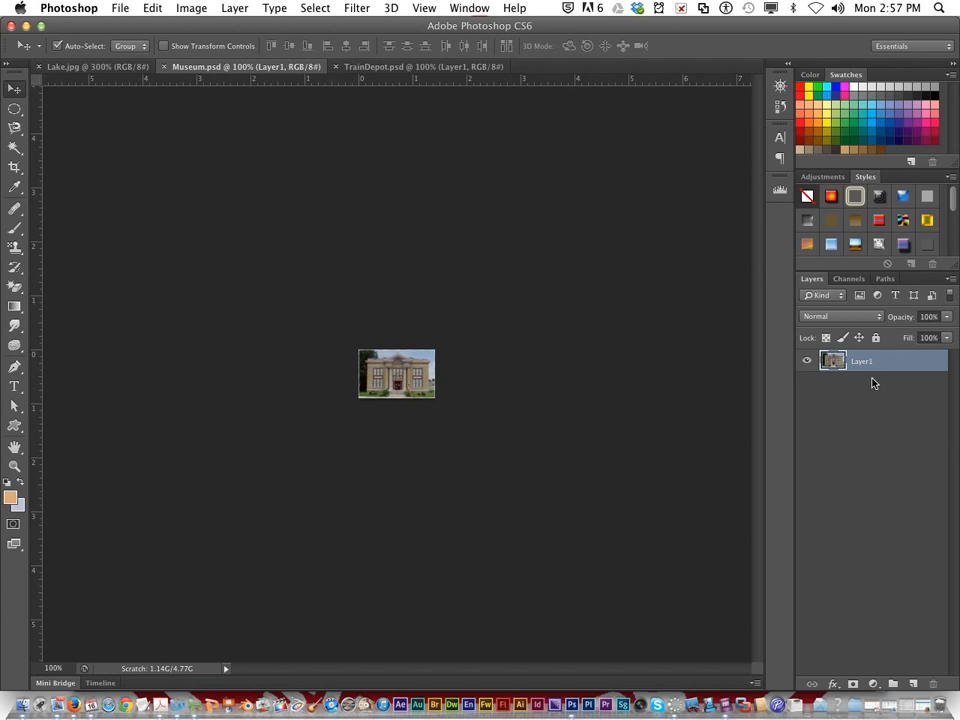
Step: Reorder the documents so Museum.psd follows TrainDepot.psd, and float TrainDepot.psd in its own window
mouse_move(205, 68)
left_mouse_down()
mouse_move(251, 150)
mouse_move(219, 122)
mouse_move(193, 68)
left_mouse_up()
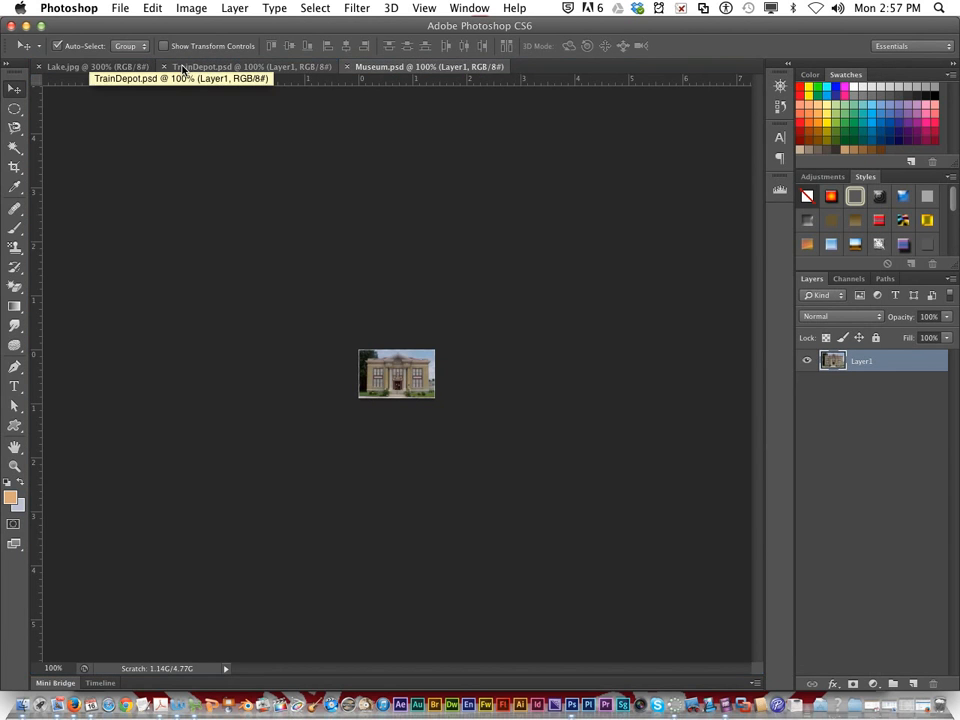
left_click(203, 68)
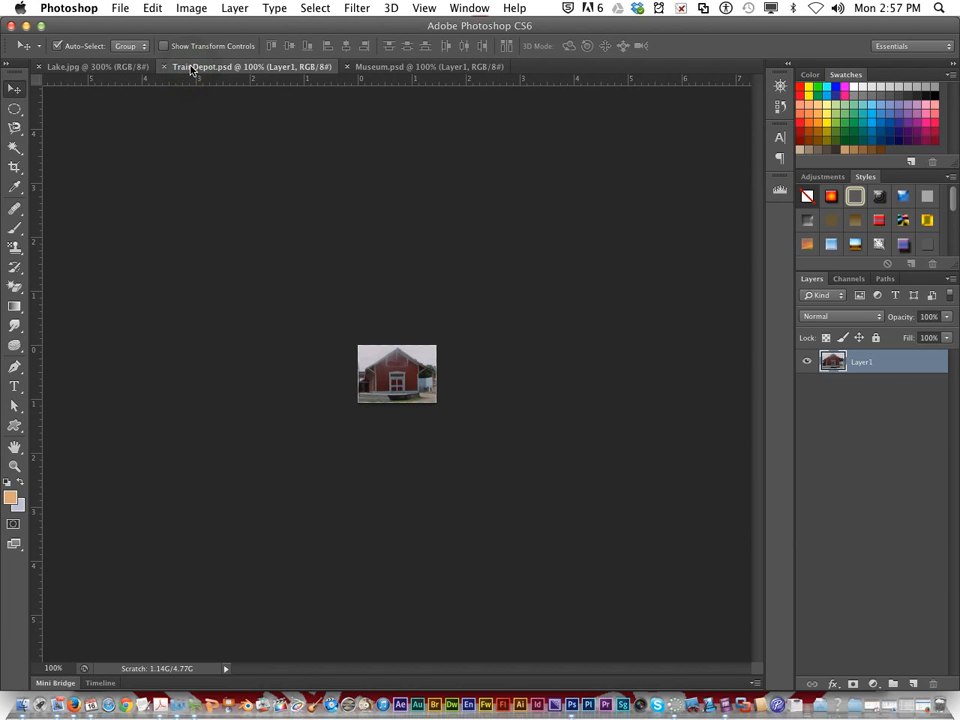
left_click_drag(192, 70, 592, 283)
left_click(88, 133)
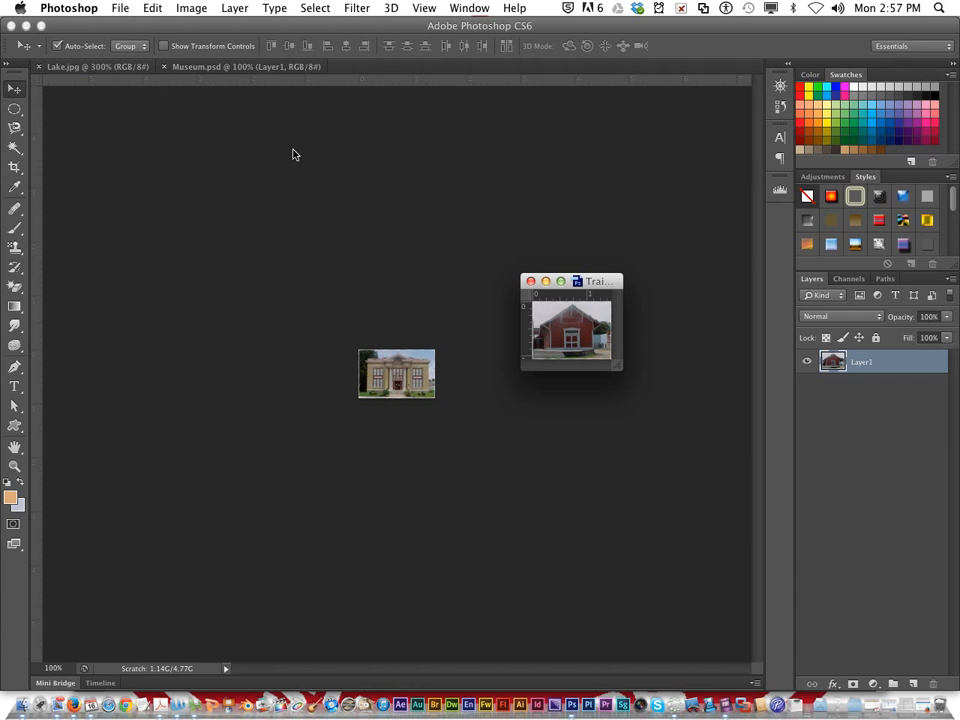
Step: Display Lake.jpg in the main document area with the floating TrainDepot.psd window active in front of it
left_click(90, 67)
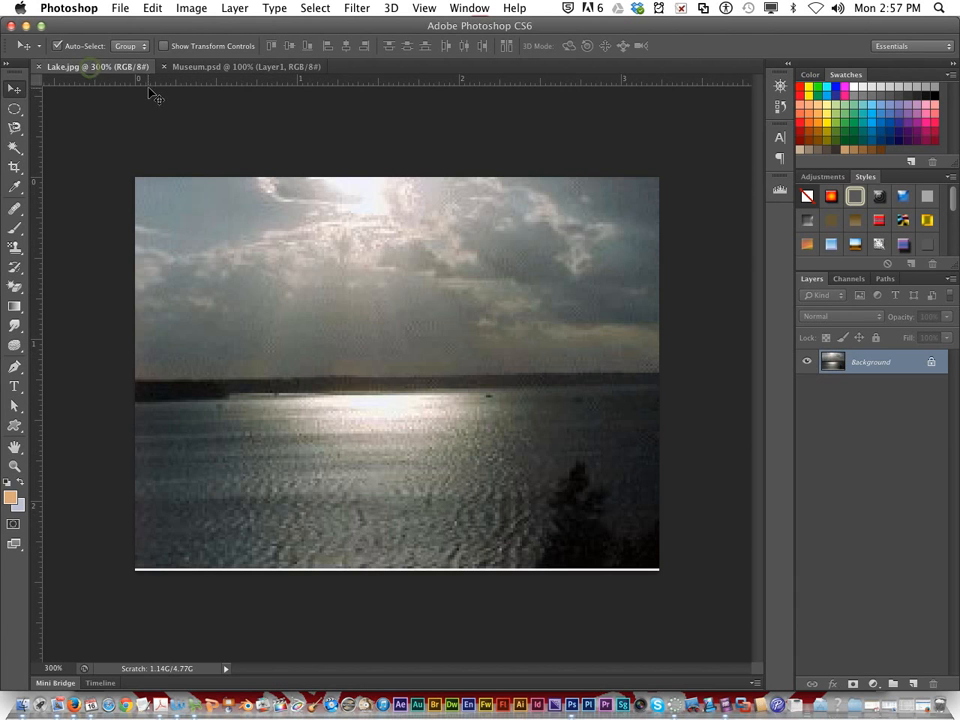
left_click(466, 8)
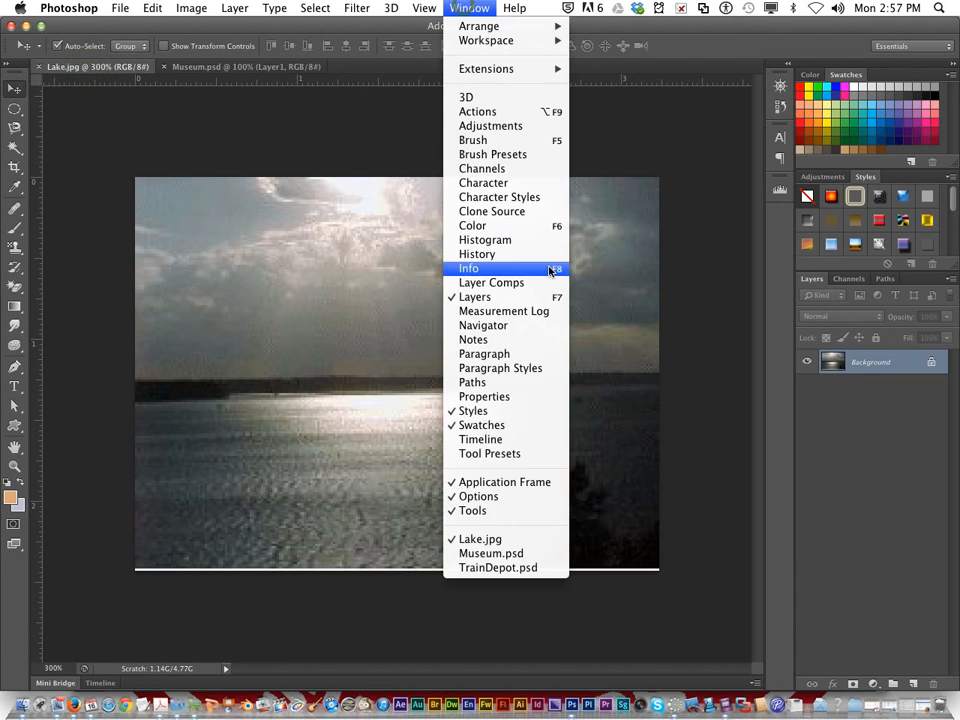
left_click(535, 569)
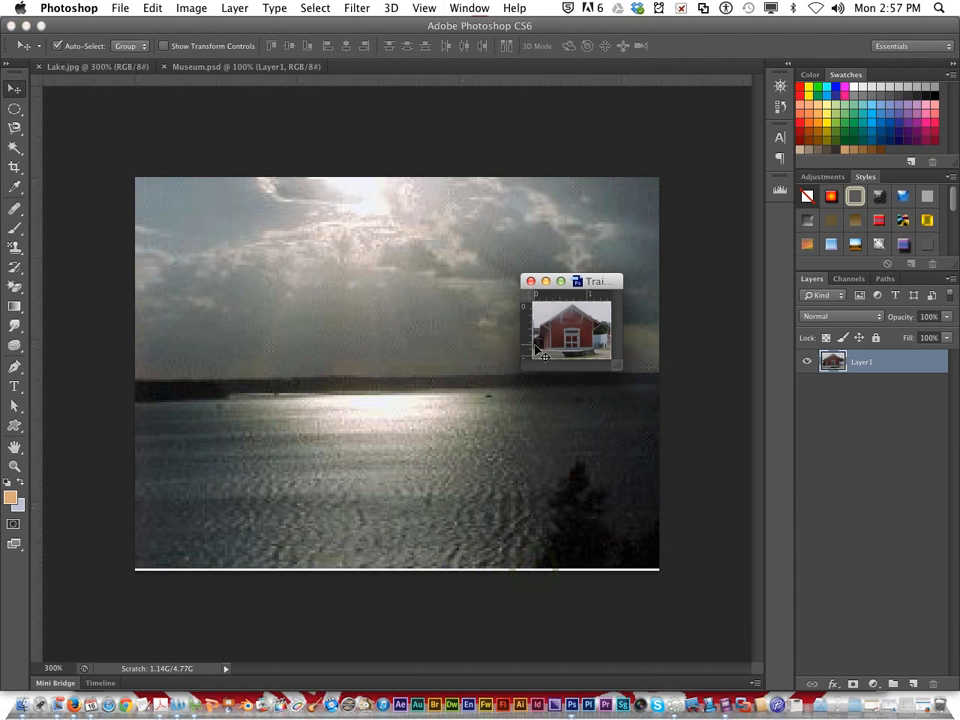
Step: Move the train depot window aside and copy its layer into Lake.jpg, placing it over the water in the image's lower-left corner
left_click_drag(594, 284, 724, 324)
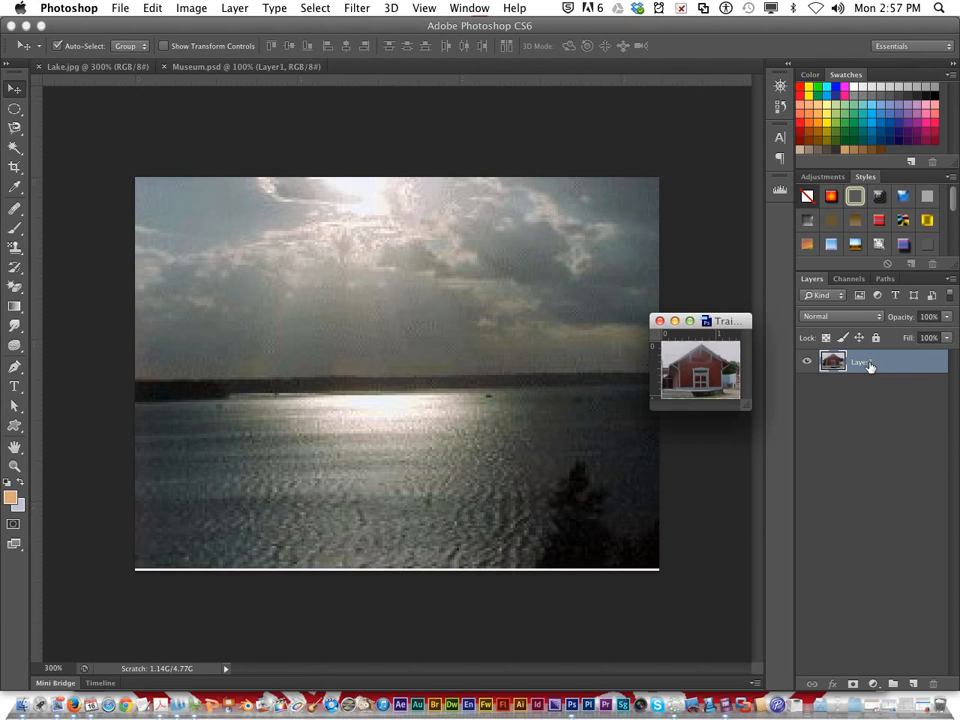
left_click_drag(869, 366, 276, 443)
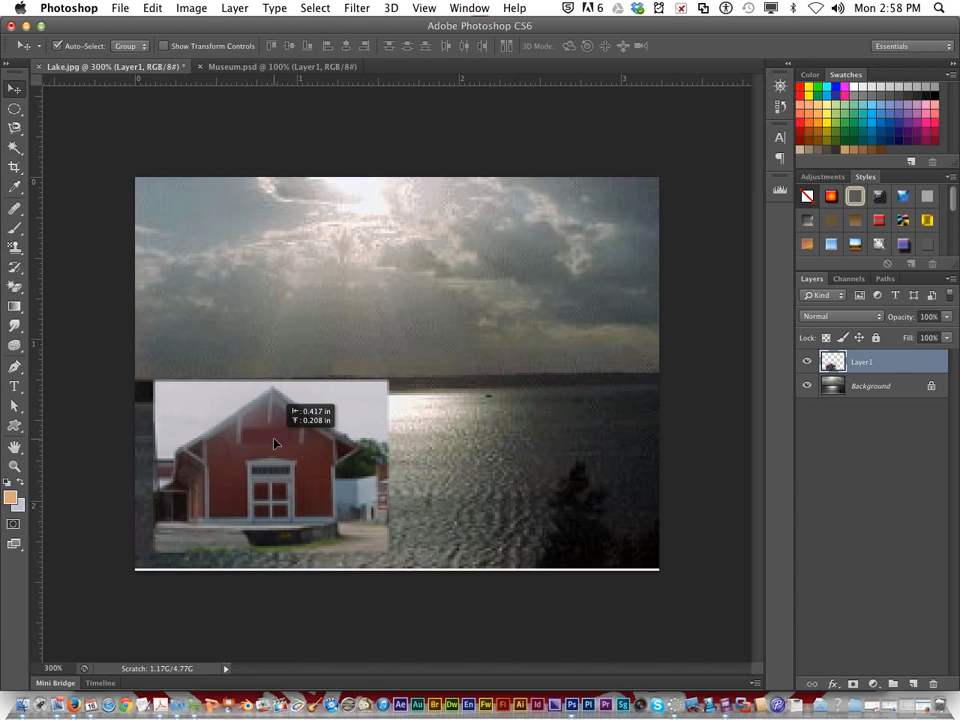
left_click_drag(276, 443, 276, 443)
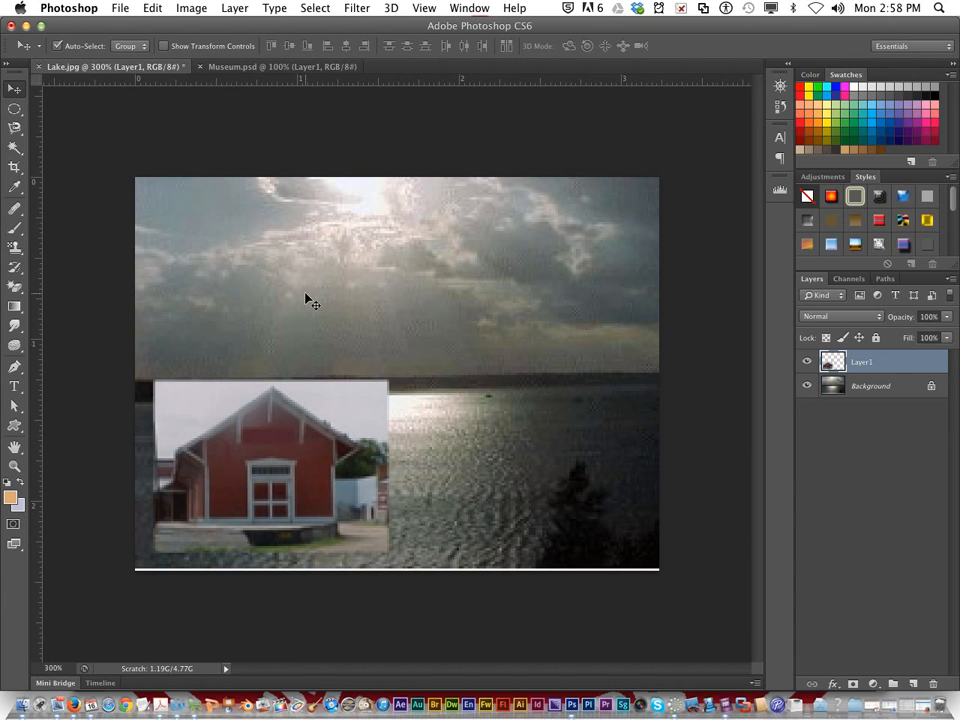
Step: Float Museum.psd and copy its layer into Lake.jpg, arranging the museum at the image's lower left and the depot at its lower right
left_click(235, 67)
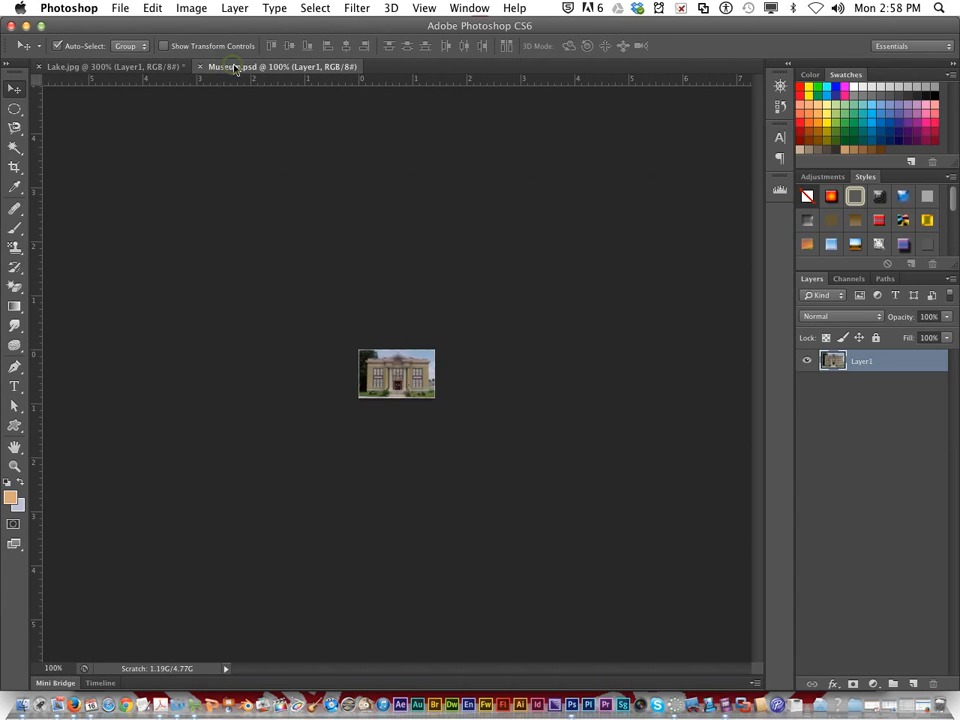
left_click_drag(238, 70, 655, 277)
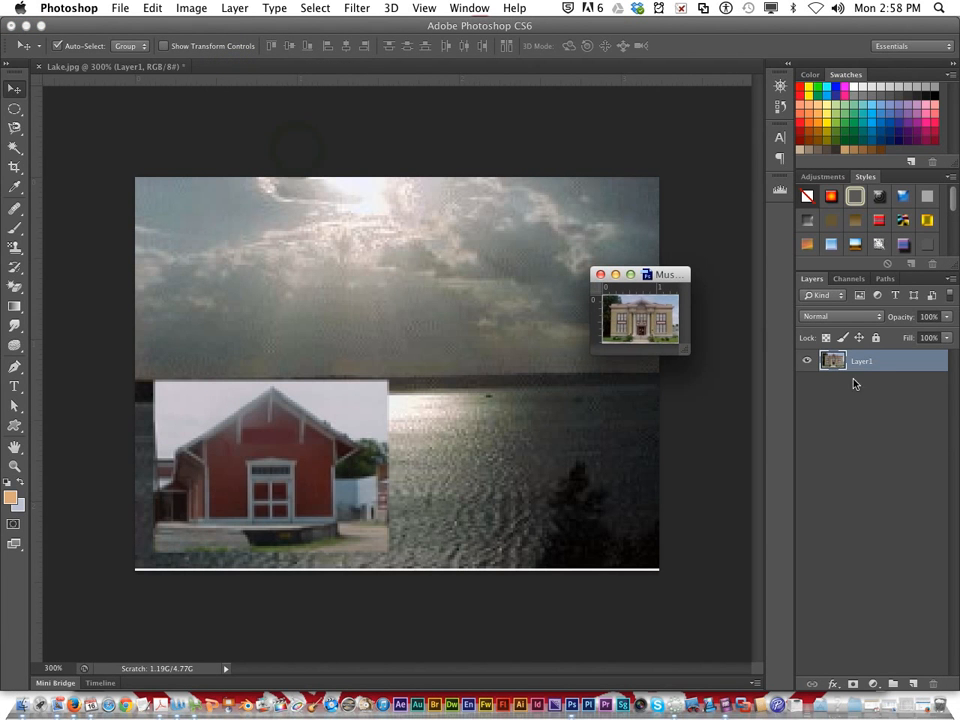
left_click_drag(840, 364, 323, 342)
left_click_drag(323, 492, 587, 505)
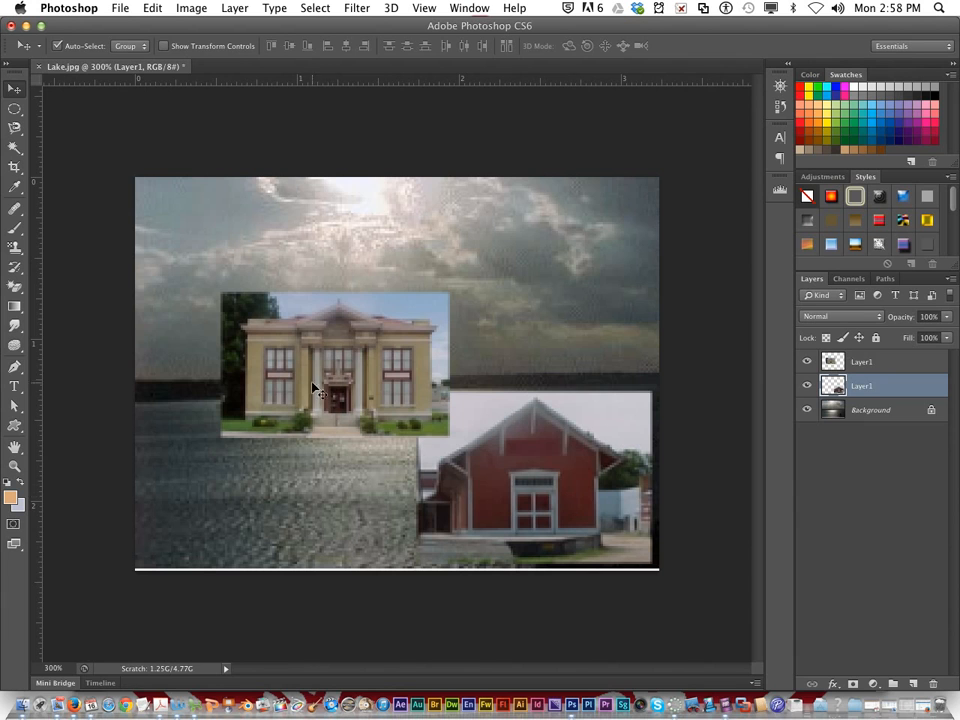
left_click_drag(316, 390, 289, 470)
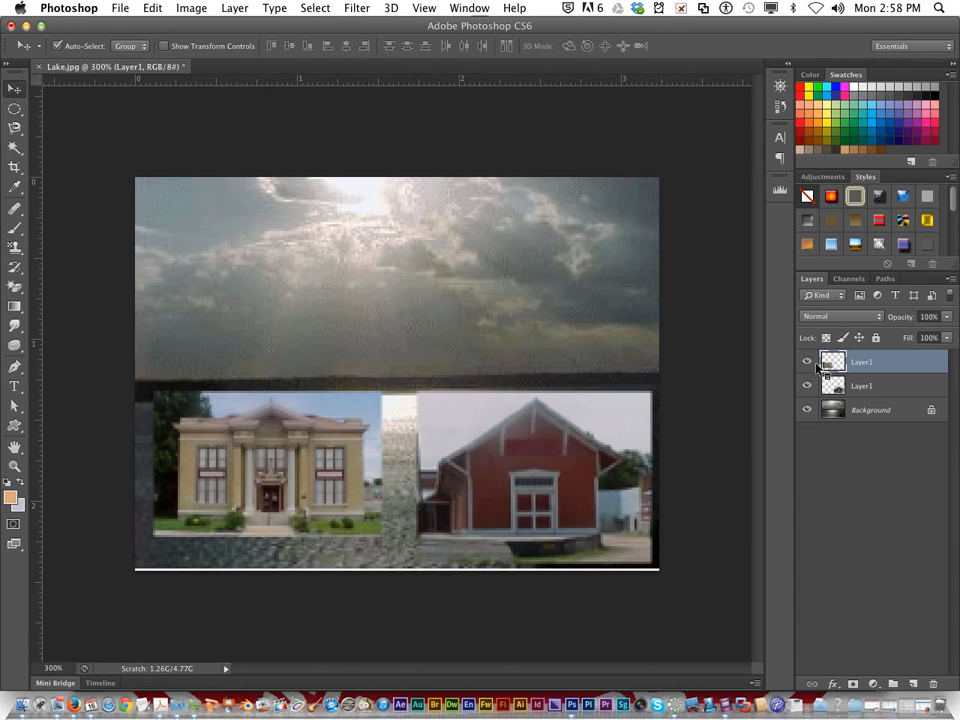
Step: Hide and show the museum, depot and Background layers one at a time to check what each contains
left_click(807, 362)
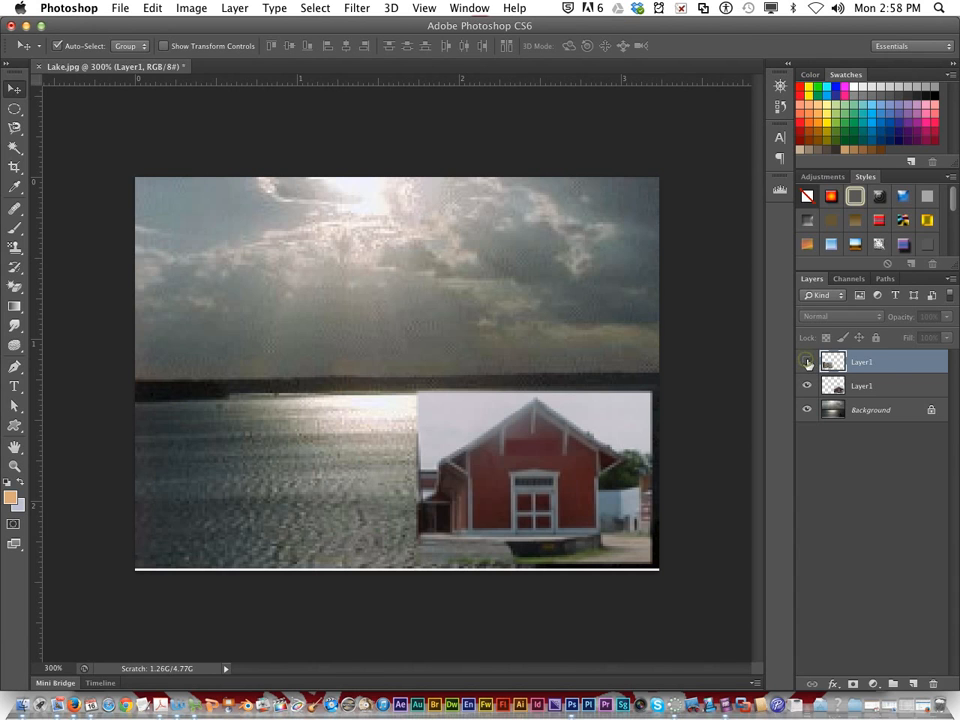
left_click(807, 364)
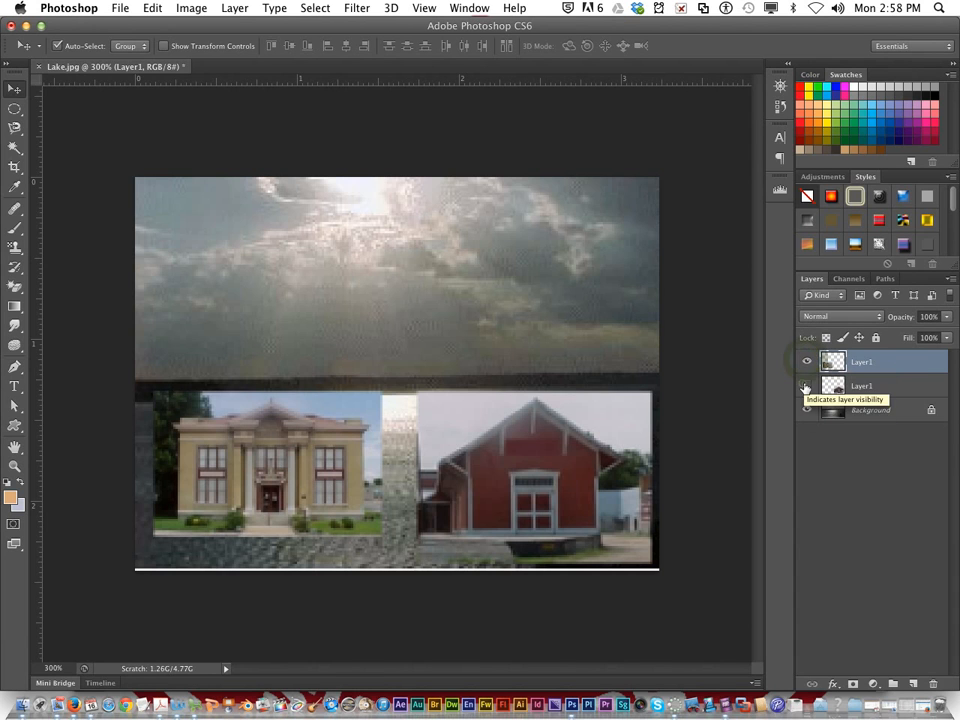
left_click(806, 386)
left_click(806, 387)
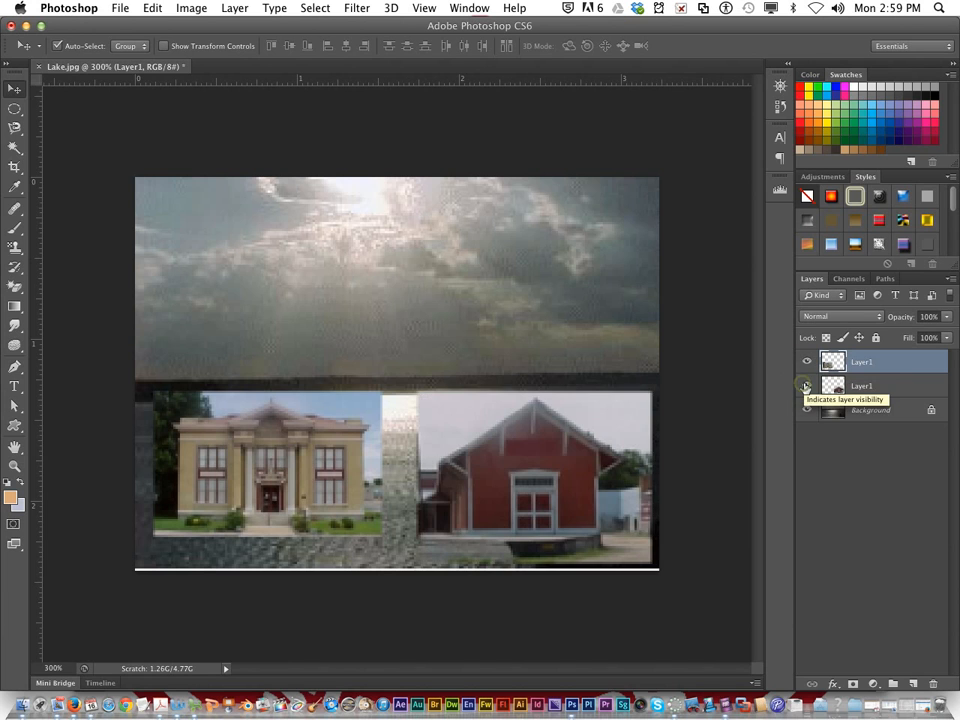
left_click(806, 410)
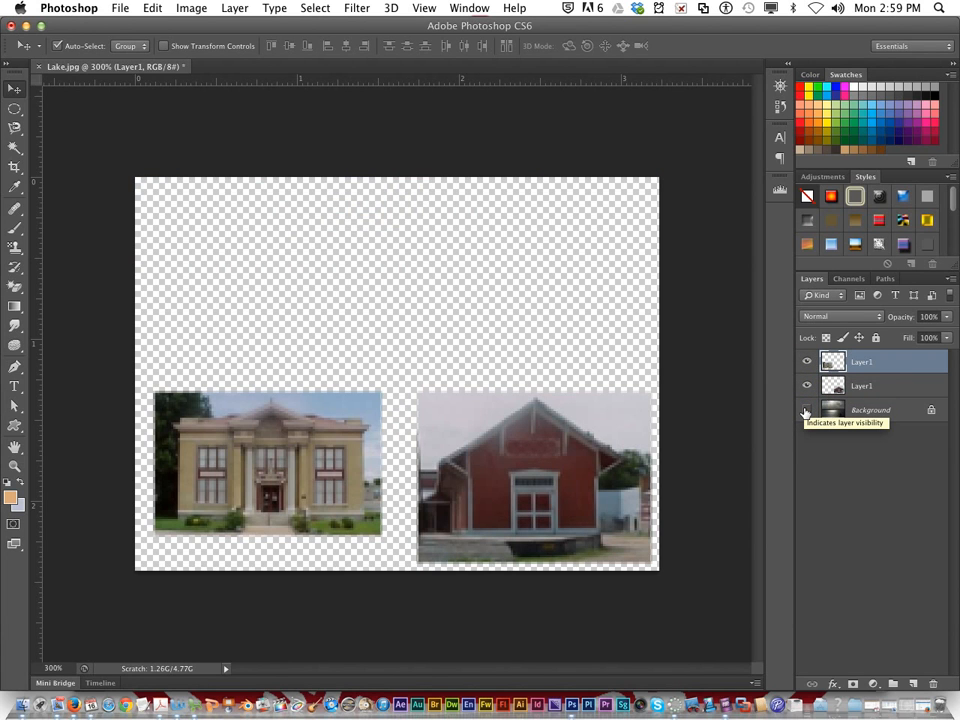
left_click(806, 411)
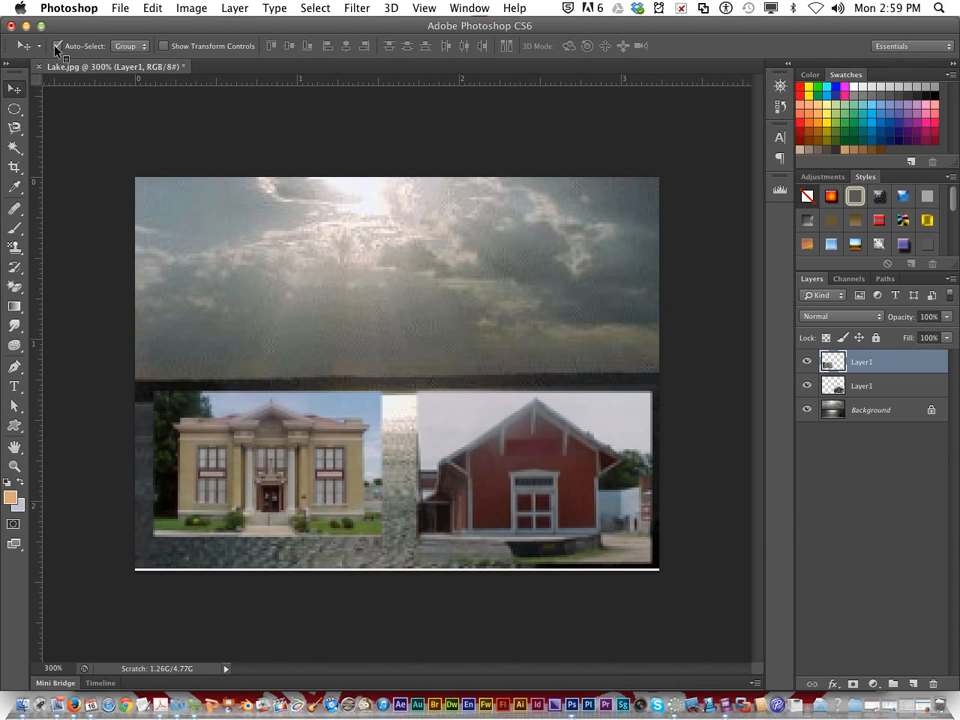
Step: With Auto-Select on, shift the museum slightly left and reposition the depot picture fully inside the image beside it
mouse_move(288, 482)
left_mouse_down()
mouse_move(304, 392)
mouse_move(304, 469)
mouse_move(278, 482)
left_mouse_up()
left_click_drag(463, 462, 497, 434)
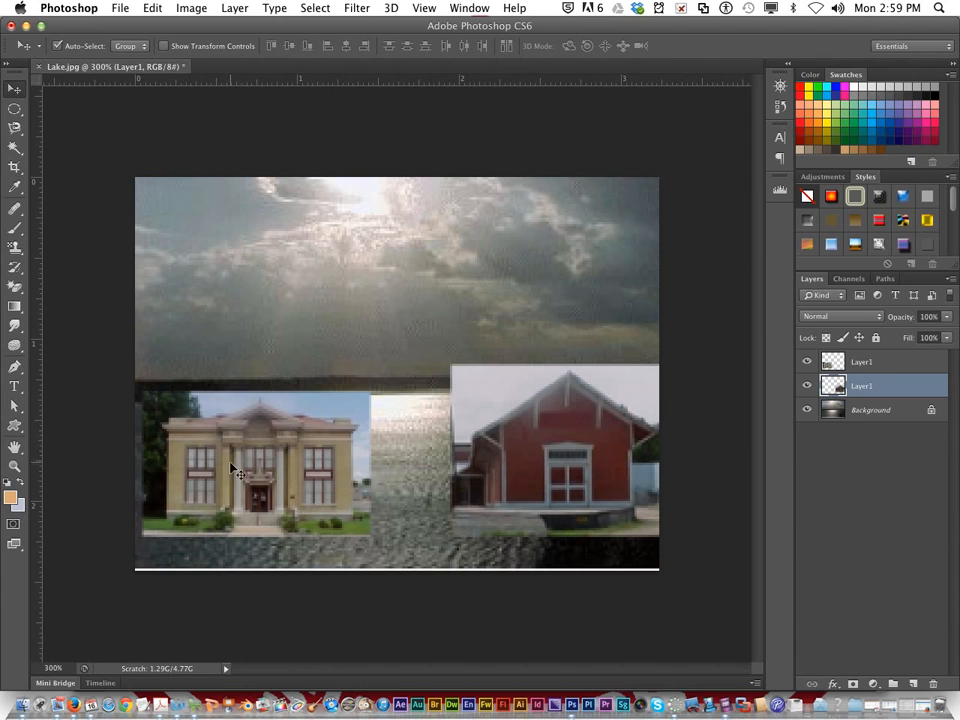
left_click(876, 365)
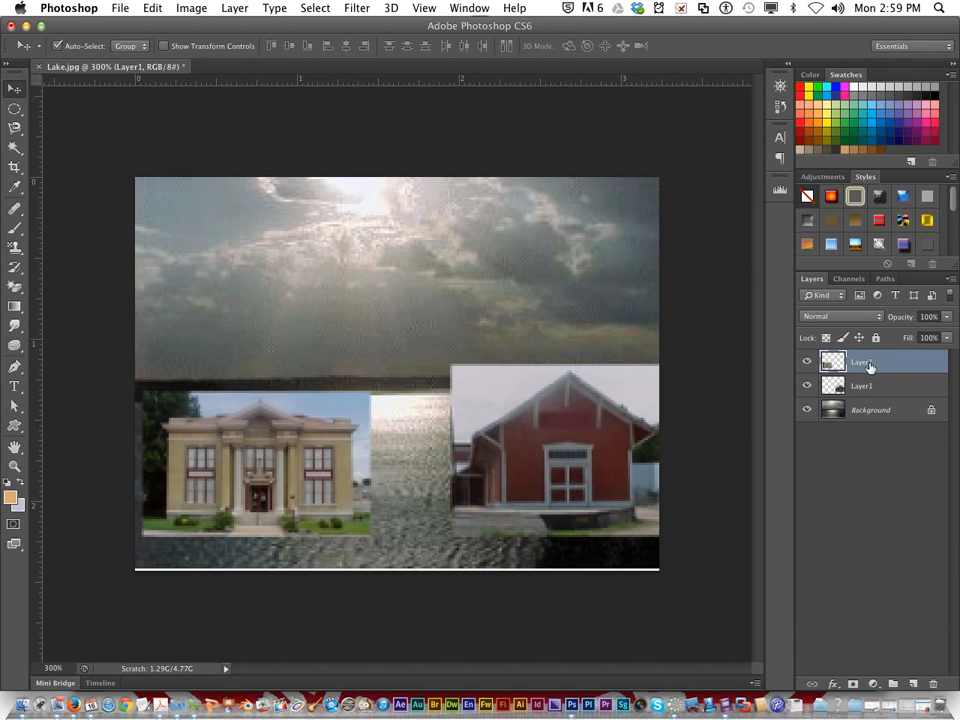
left_click(550, 447)
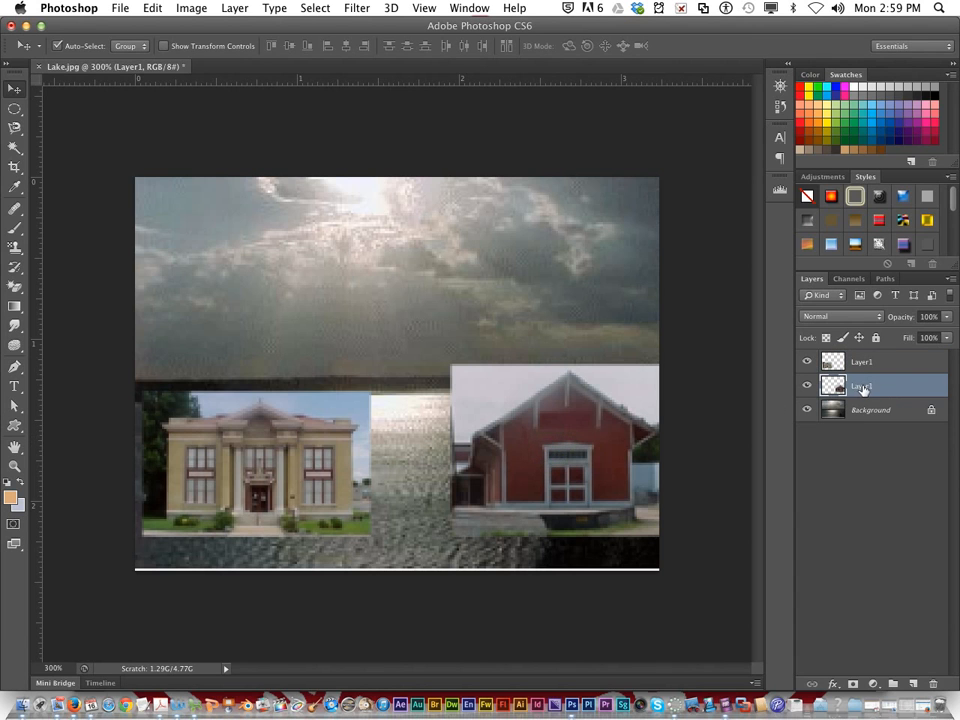
left_click_drag(574, 456, 524, 456)
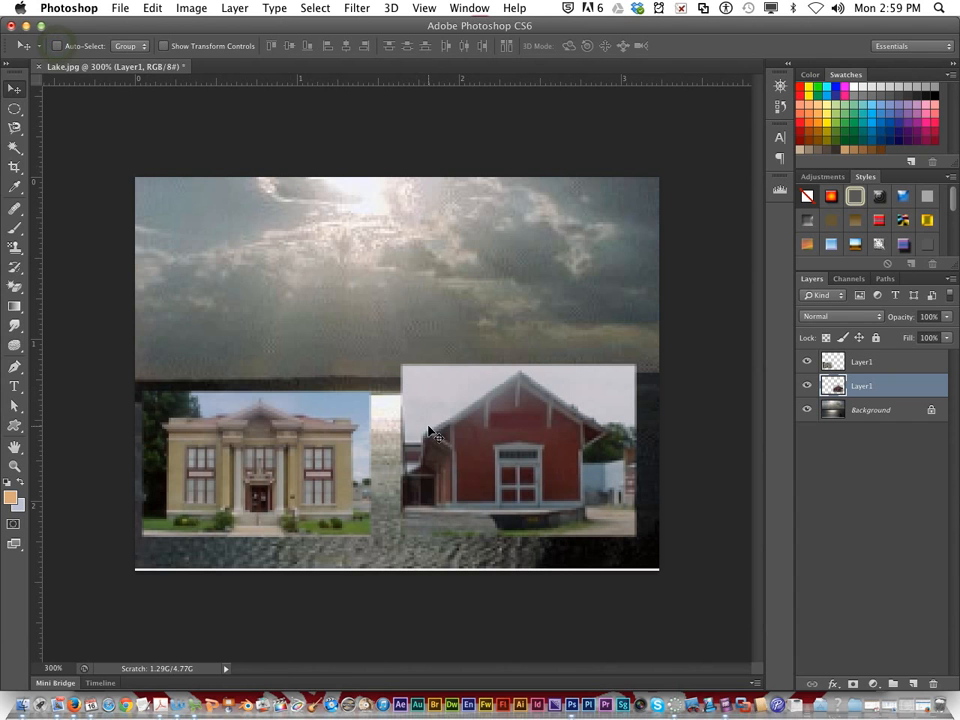
Step: Reposition both pictures with Auto-Select off, re-enable it to settle the depot at the image's lower right, and select the museum layer
left_click_drag(288, 455, 324, 429)
left_click(860, 364)
left_click_drag(508, 441, 501, 467)
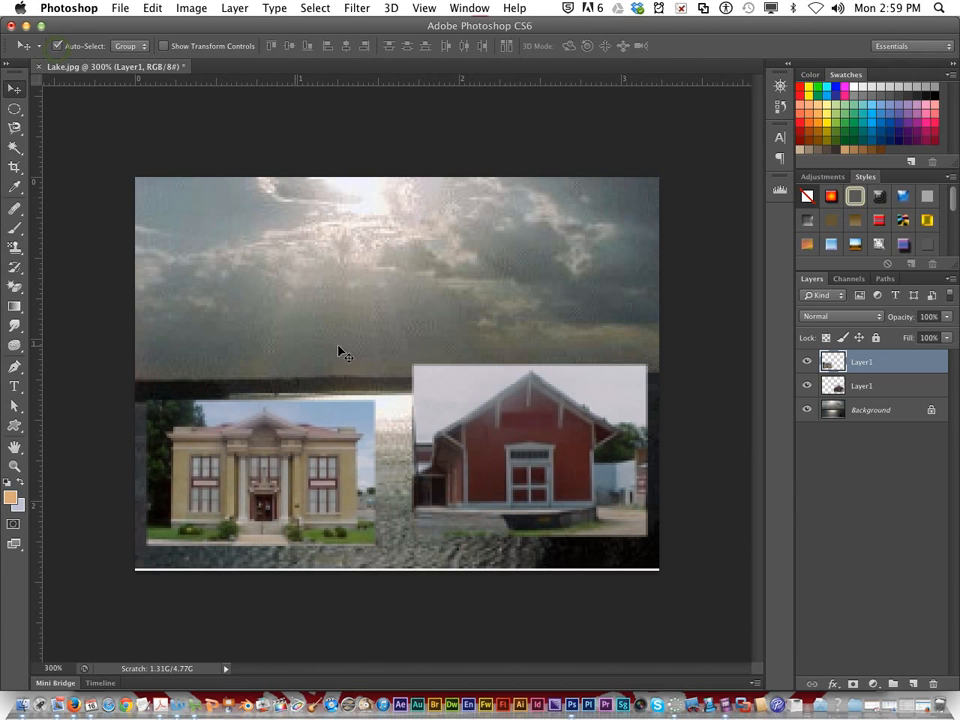
left_click_drag(429, 439, 469, 459)
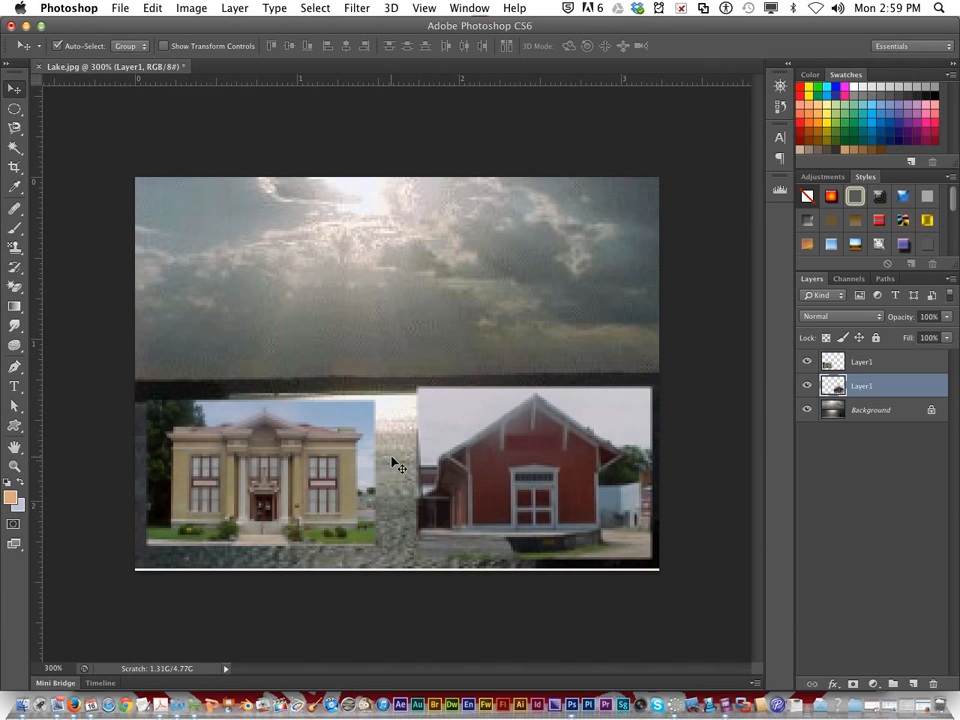
left_click(306, 477)
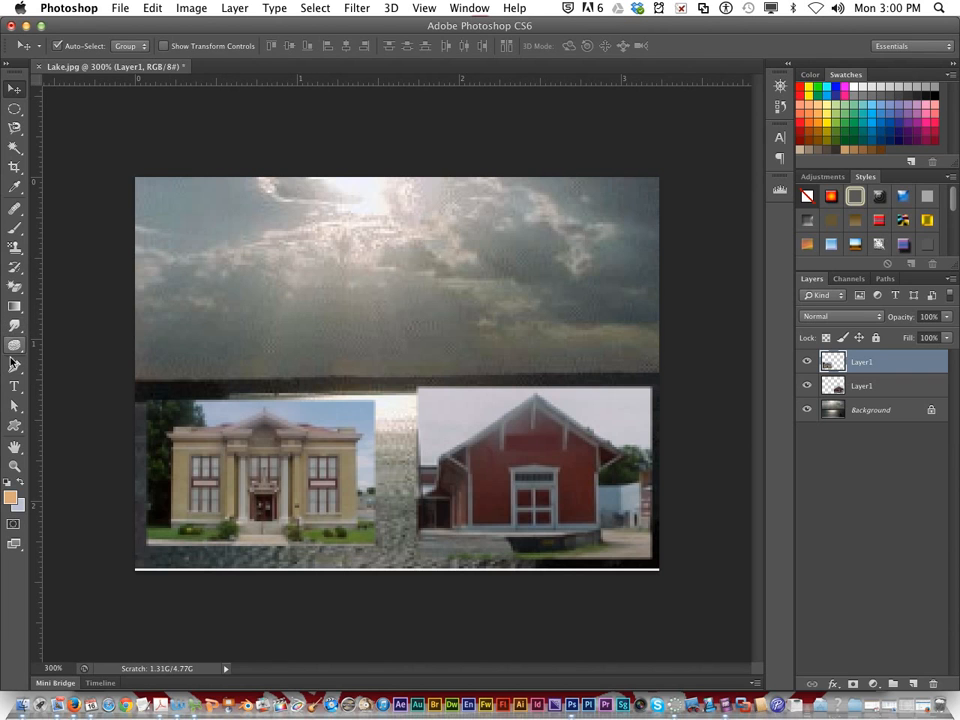
Step: Activate the Custom Shape tool and open its shape picker
left_click(15, 426)
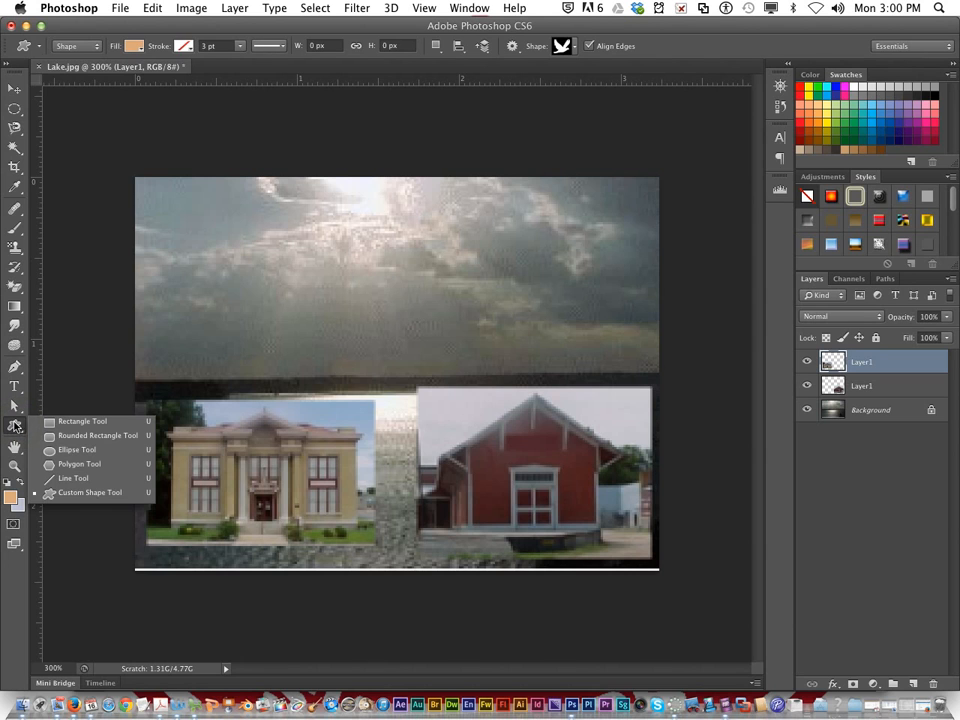
left_click(82, 494)
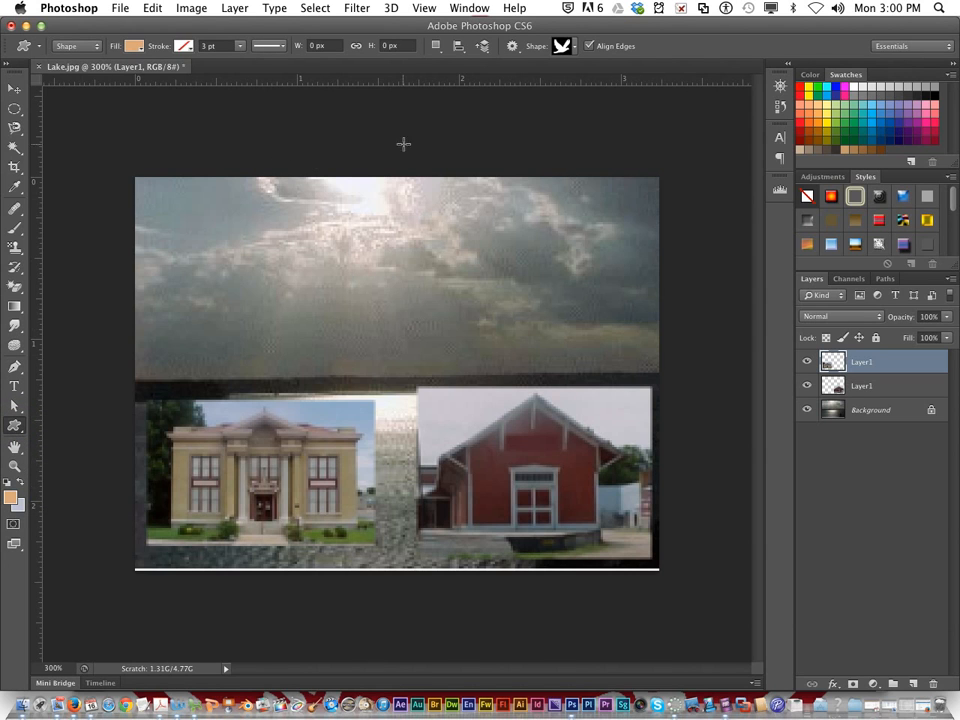
left_click(576, 48)
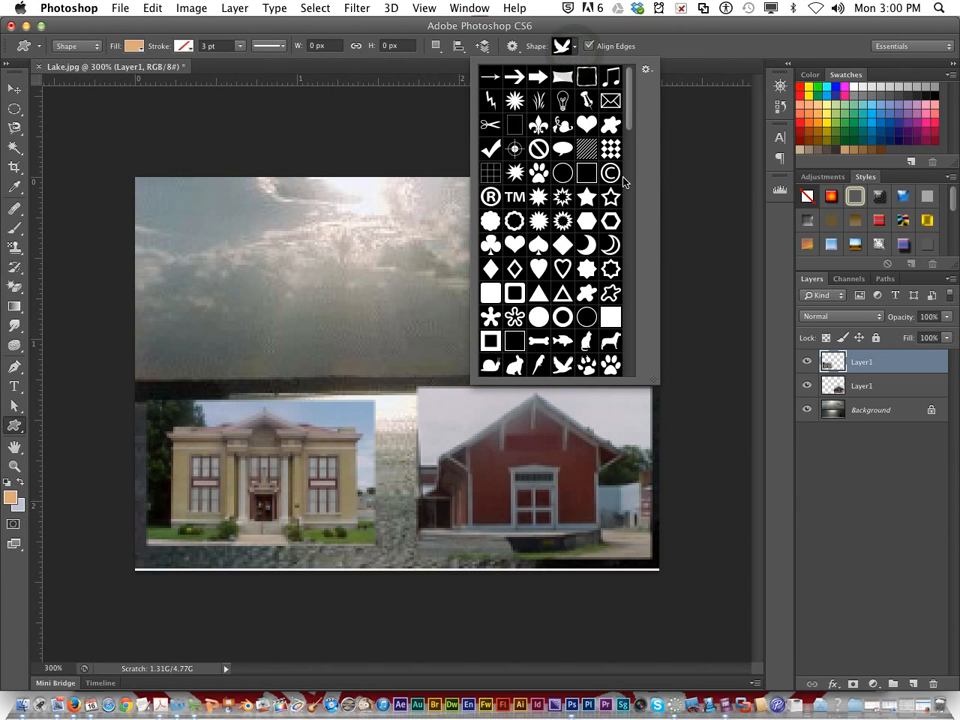
Step: Look through the complete collection of custom shapes, from arrows and animals to symbols, speech bubbles and tiles, and close the picker
scroll(622, 181, "down", 1)
scroll(596, 244, "down", 12)
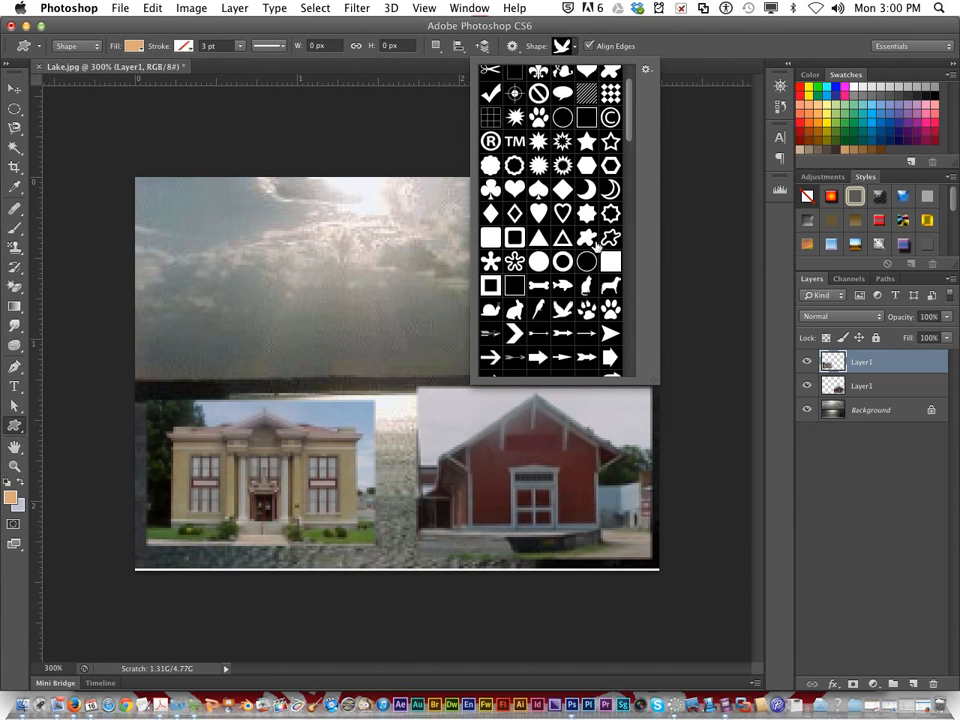
scroll(596, 244, "down", 3)
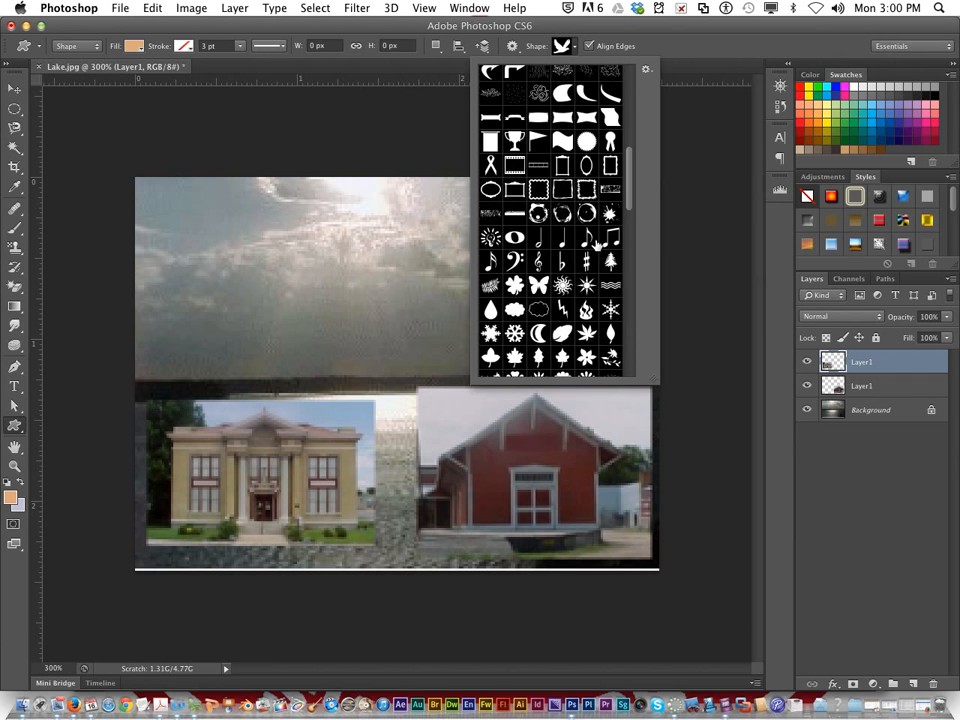
scroll(596, 244, "down", 20)
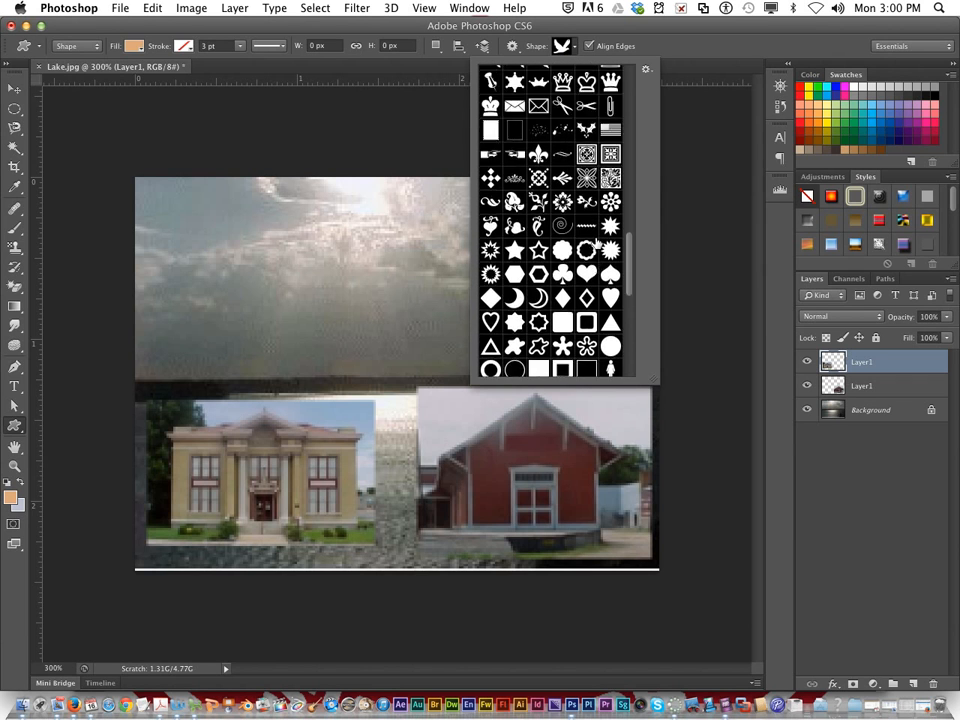
scroll(596, 242, "down", 8)
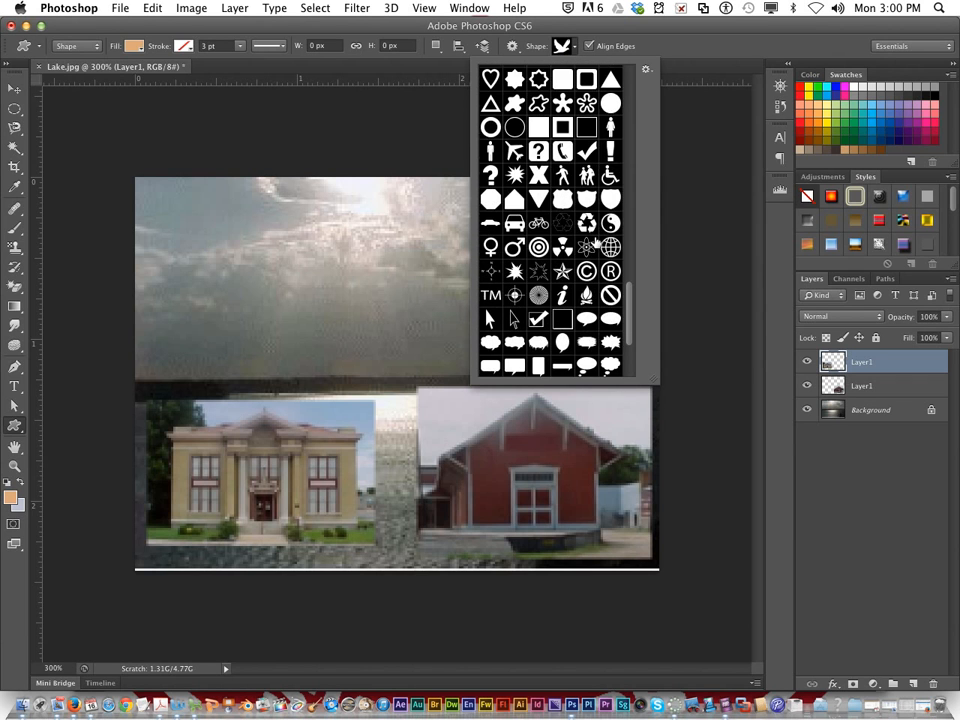
scroll(596, 240, "down", 4)
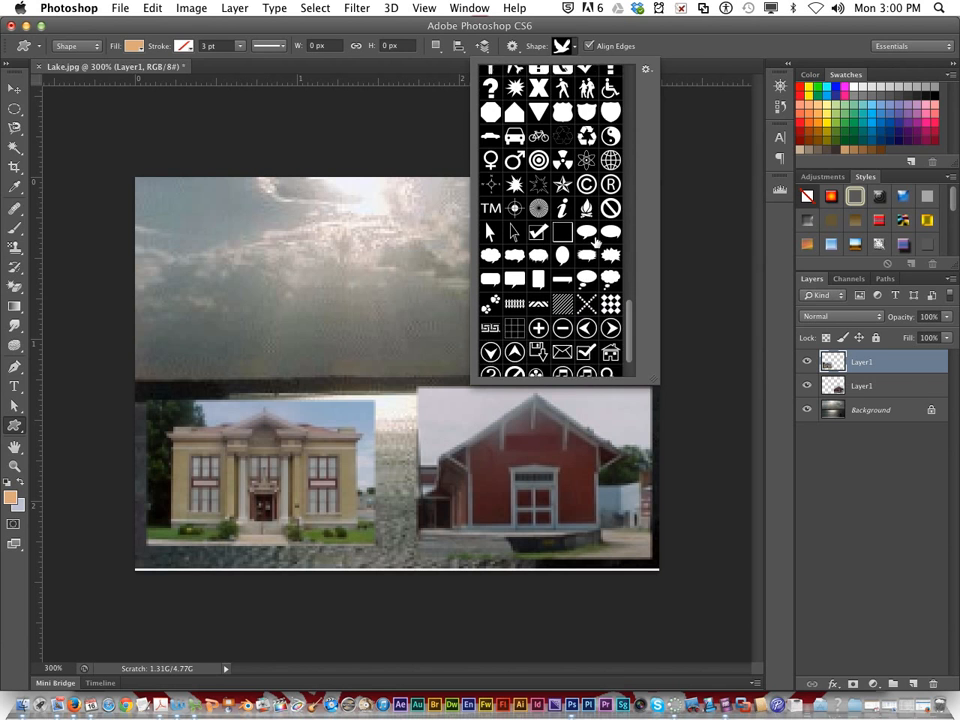
scroll(596, 242, "up", 9)
scroll(596, 244, "up", 12)
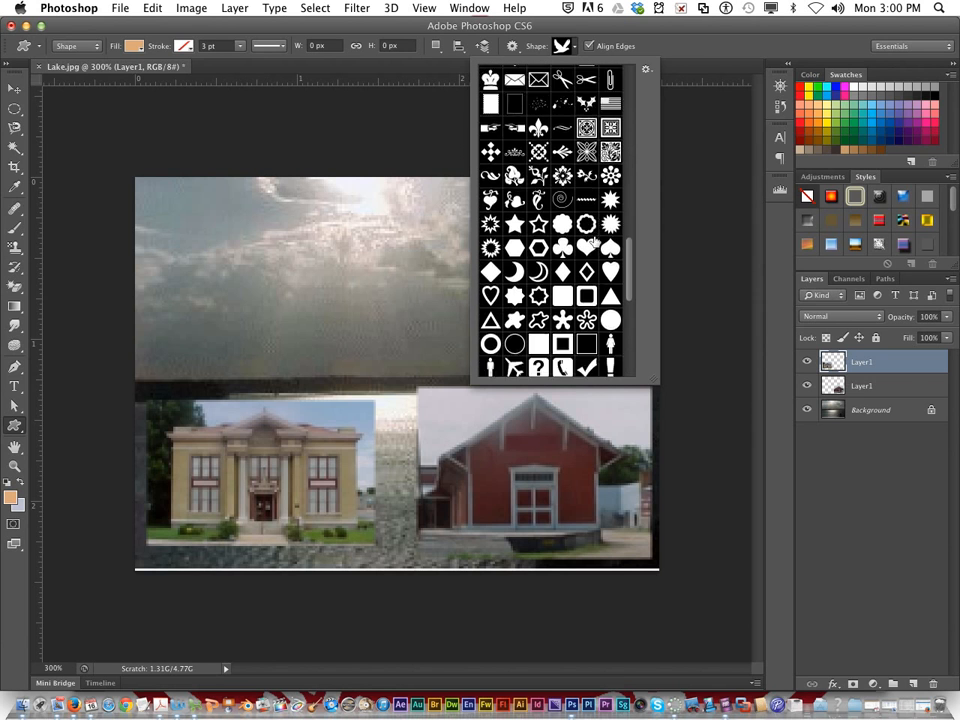
scroll(594, 241, "up", 7)
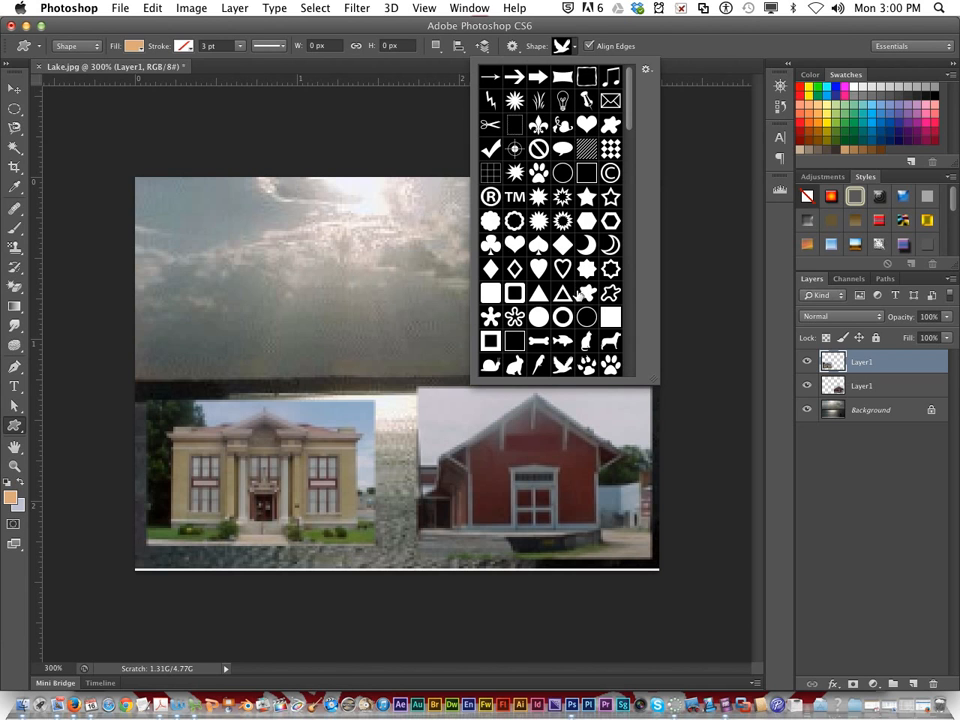
scroll(552, 263, "down", 7)
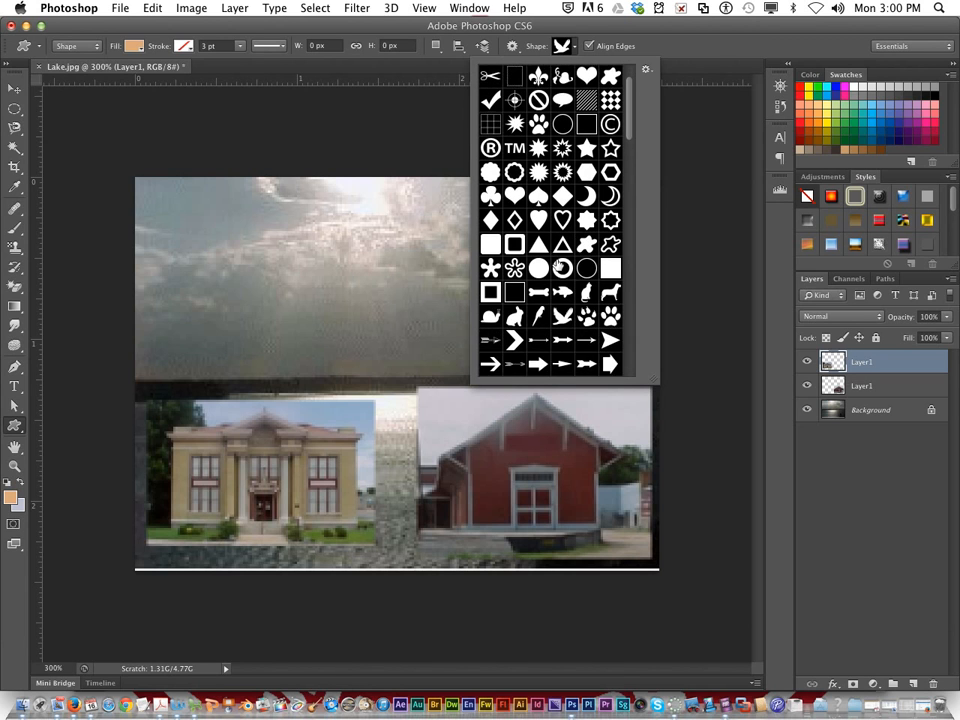
scroll(552, 263, "down", 10)
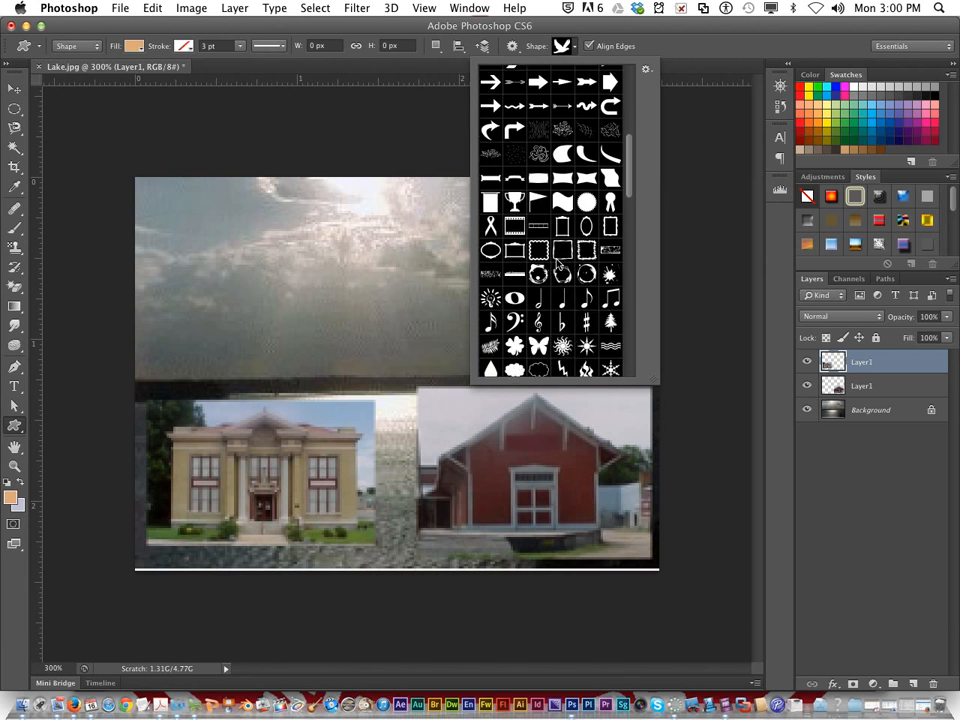
scroll(552, 263, "down", 12)
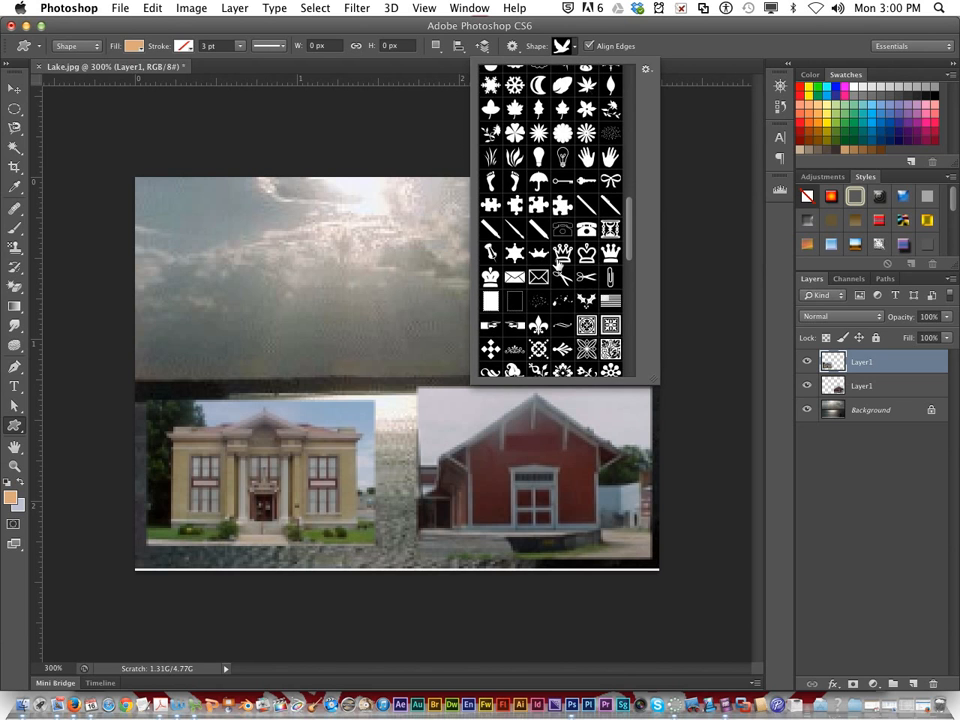
scroll(552, 263, "down", 5)
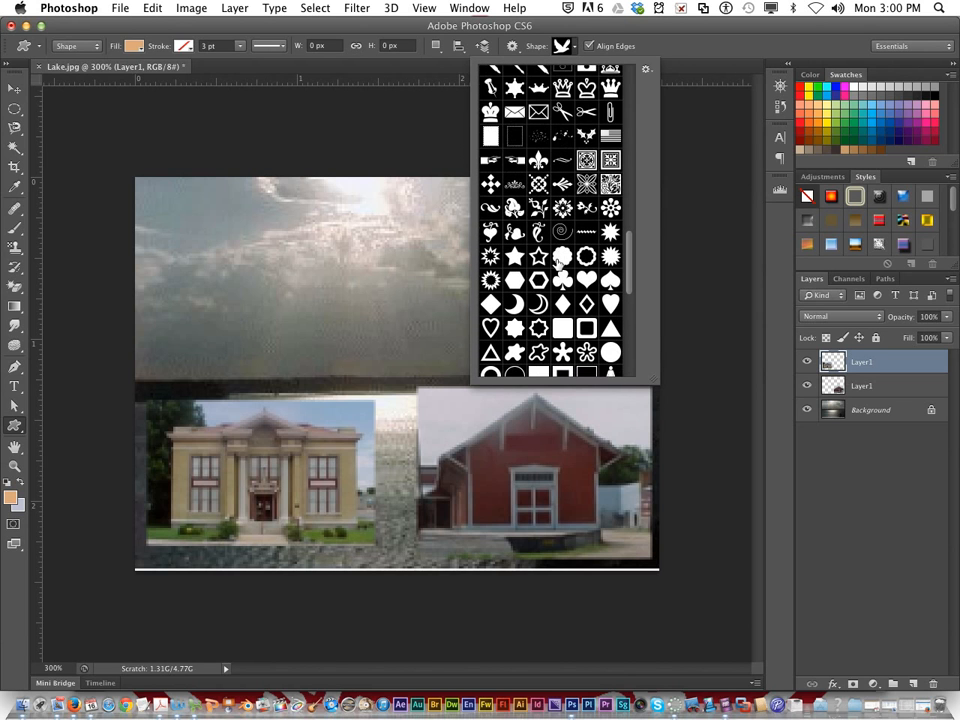
scroll(551, 221, "down", 9)
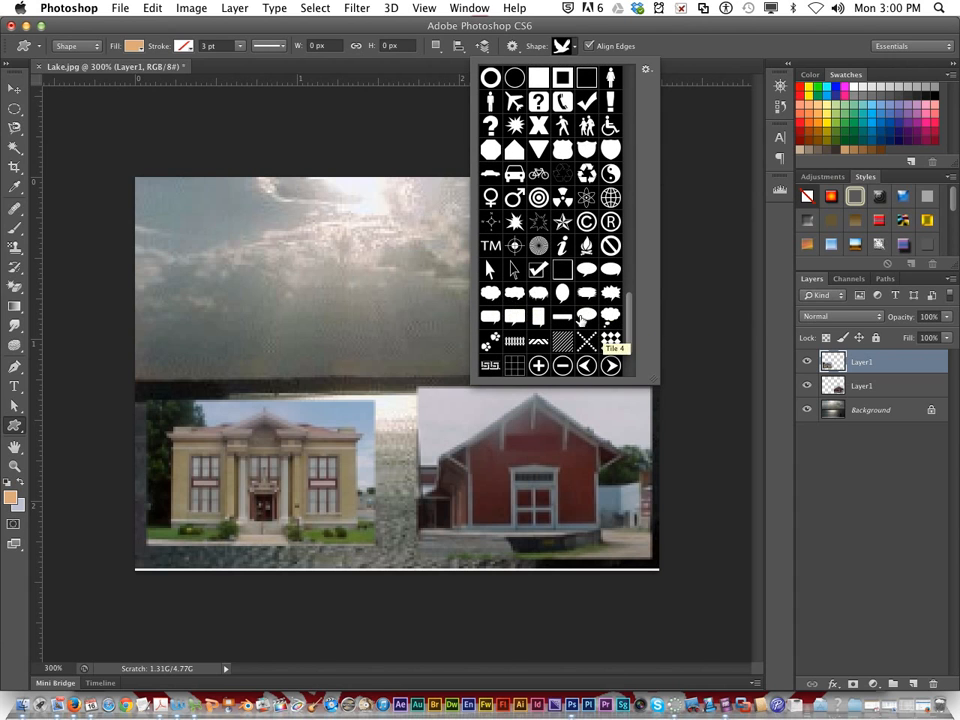
scroll(535, 303, "down", 4)
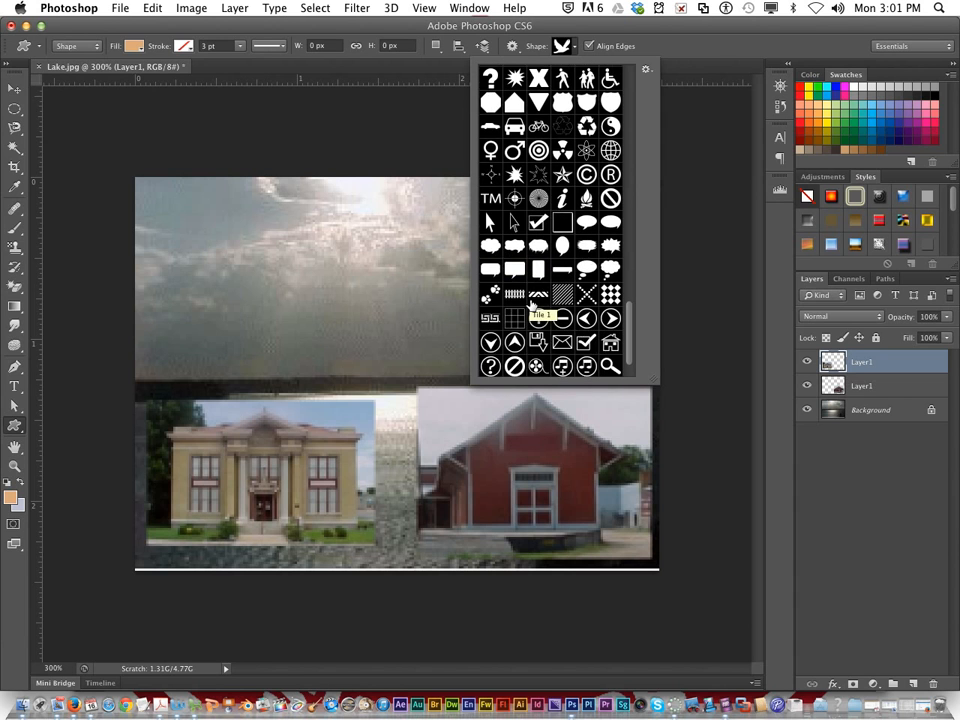
scroll(535, 303, "up", 5)
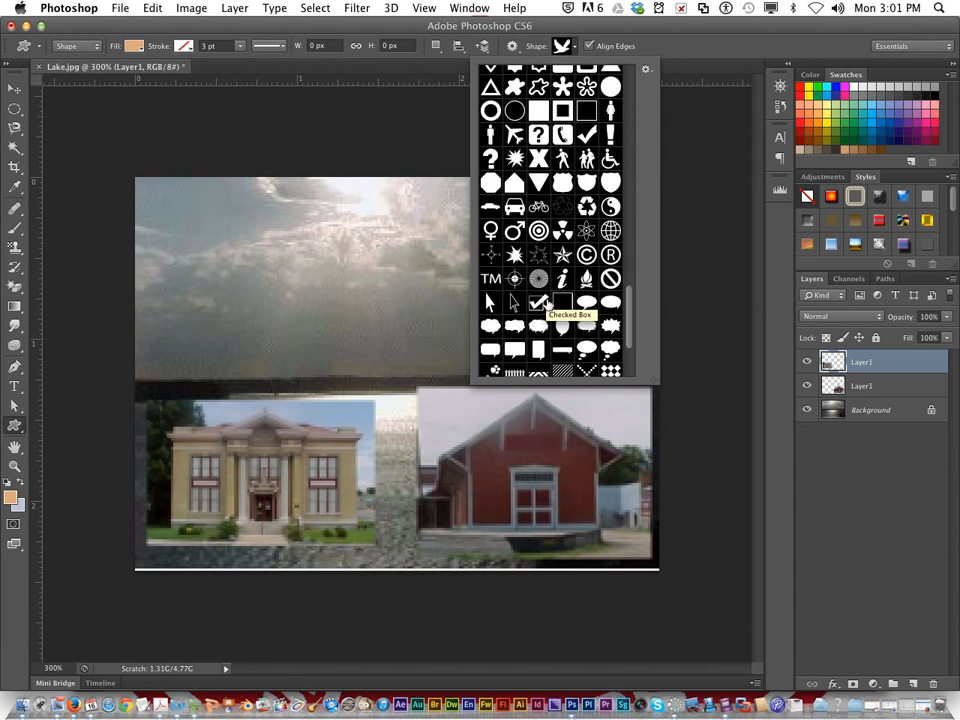
key("Escape")
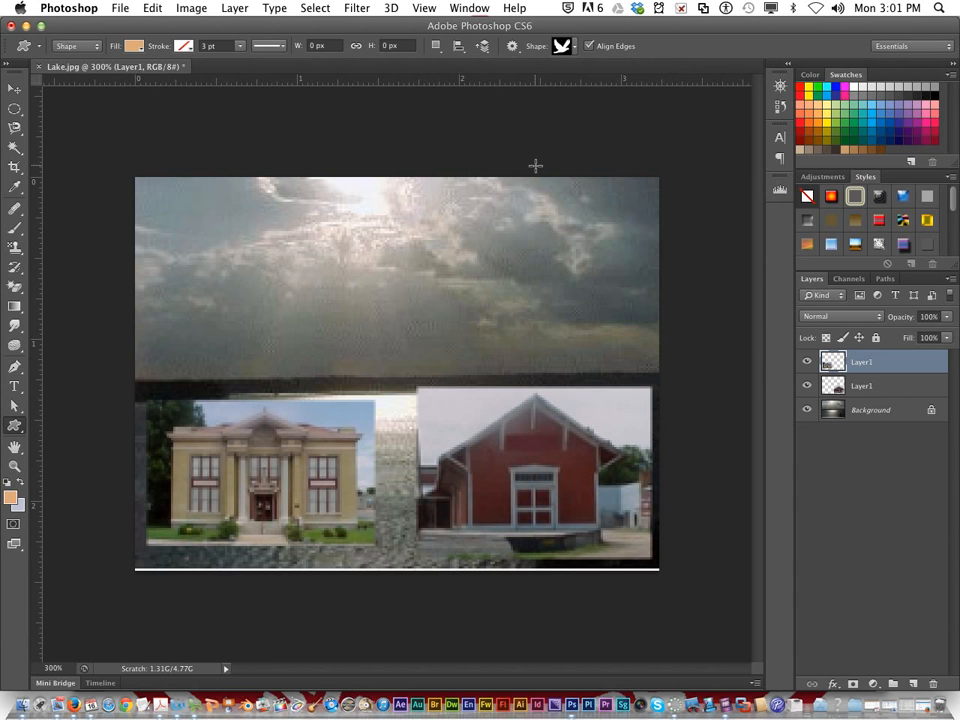
Step: Choose the solid cloud custom shape and set the shape fill to dark blue
left_click(570, 52)
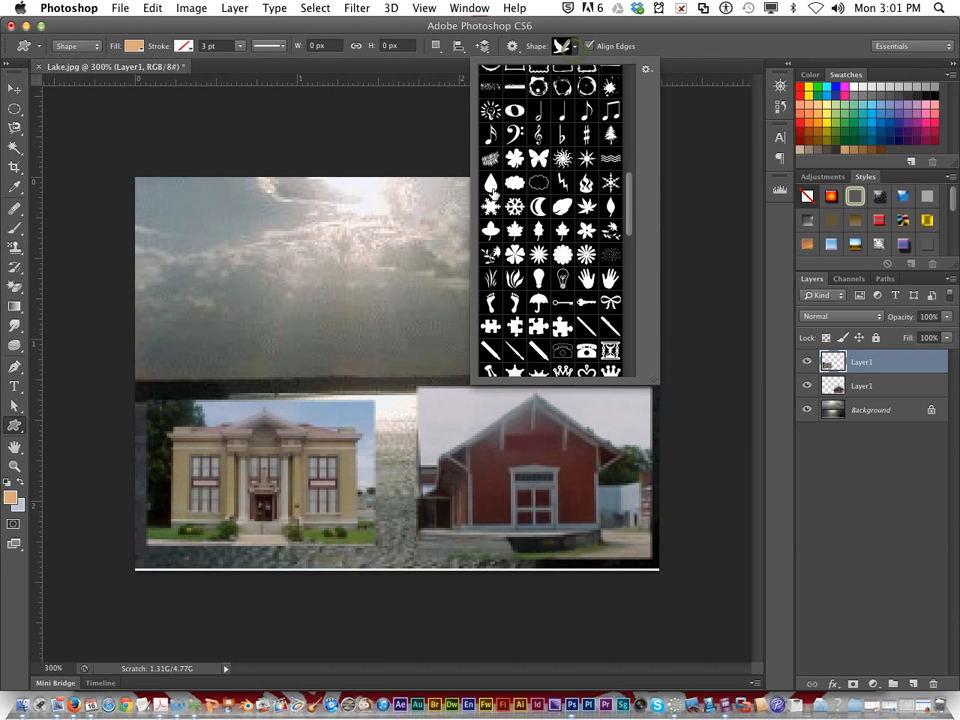
left_click(513, 185)
left_click(566, 40)
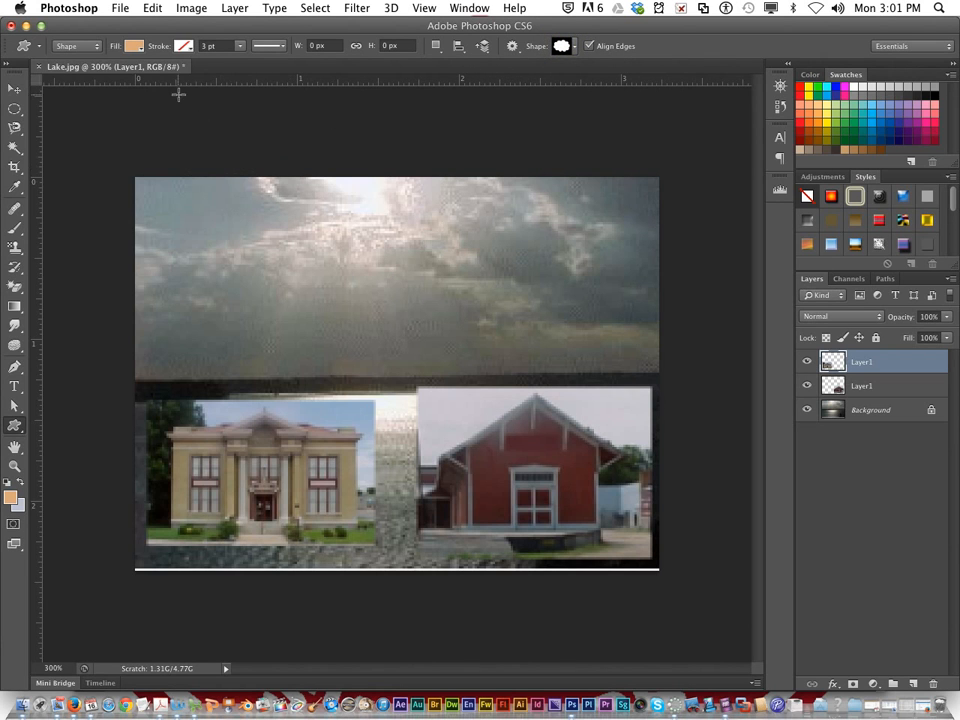
left_click(133, 47)
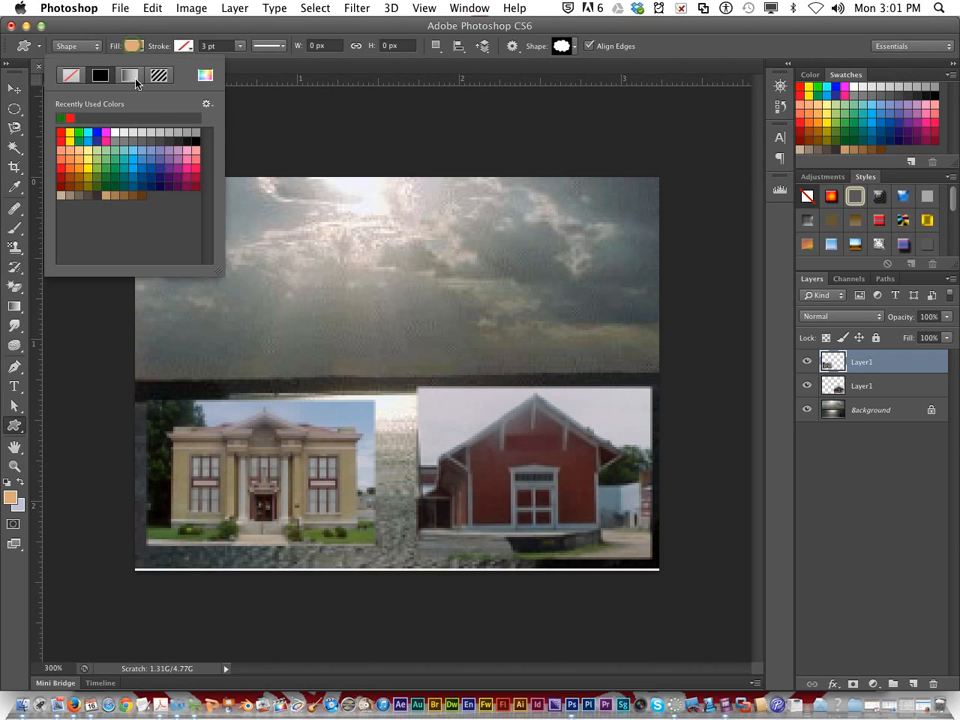
left_click(147, 163)
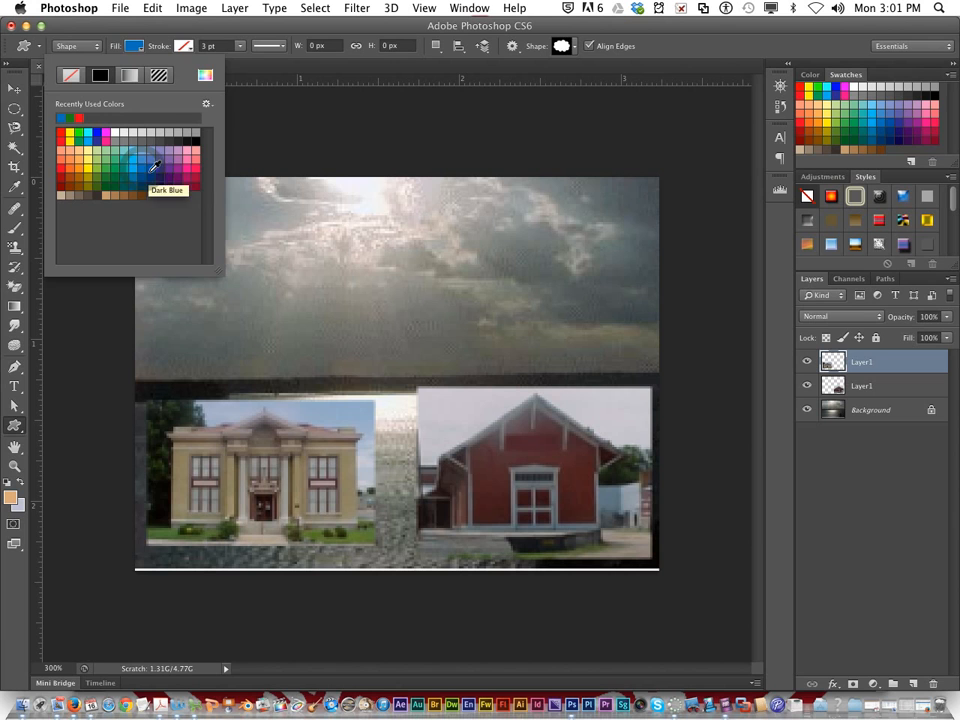
left_click(150, 170)
left_click(272, 144)
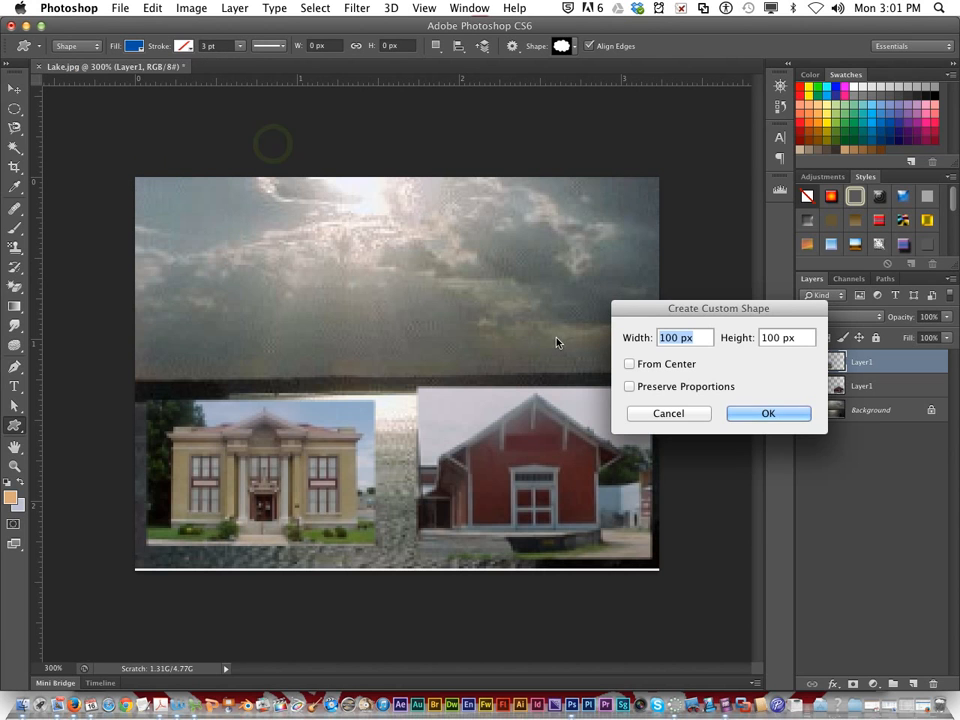
left_click(765, 414)
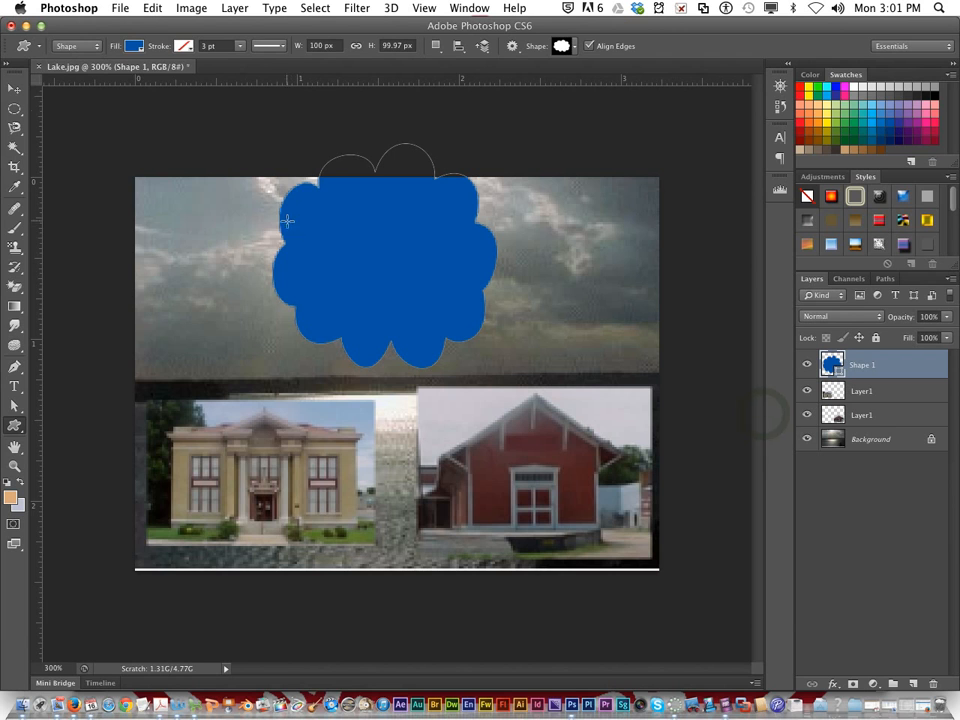
left_click(152, 8)
left_click(165, 26)
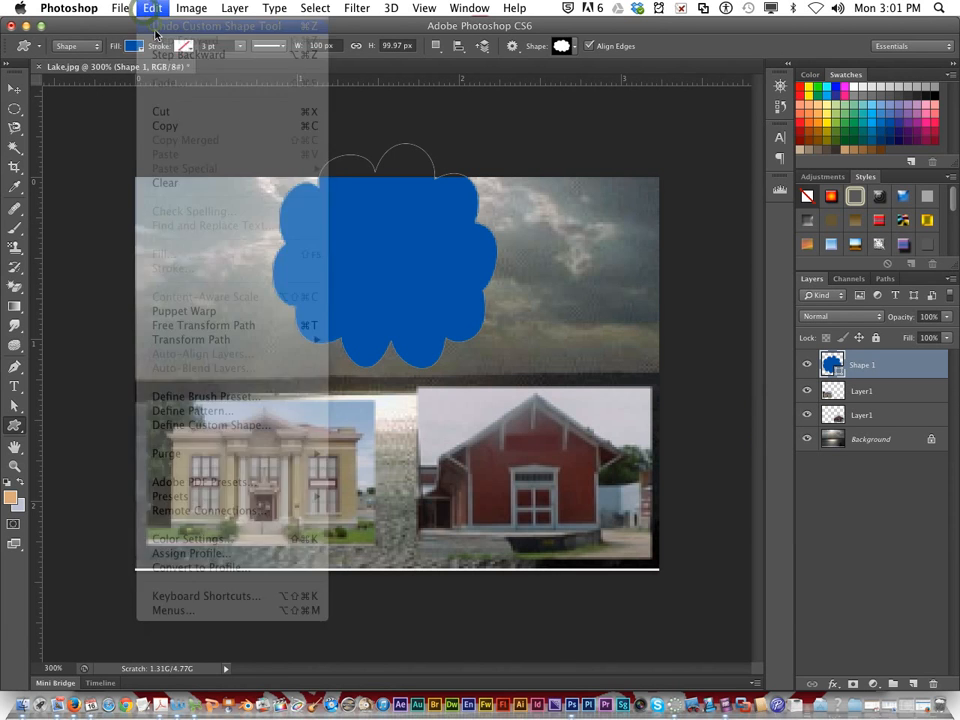
Step: Draw a cloud about 196 × 80 px across the sky and enter the text "Lake Lang" inside it
left_click_drag(196, 204, 621, 369)
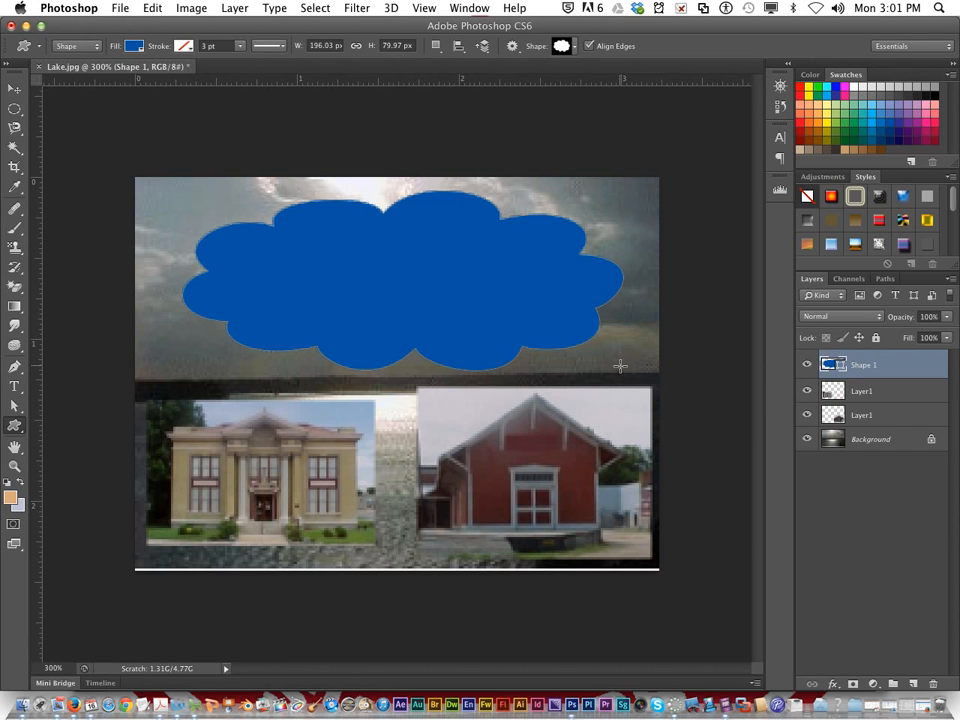
left_click(16, 388)
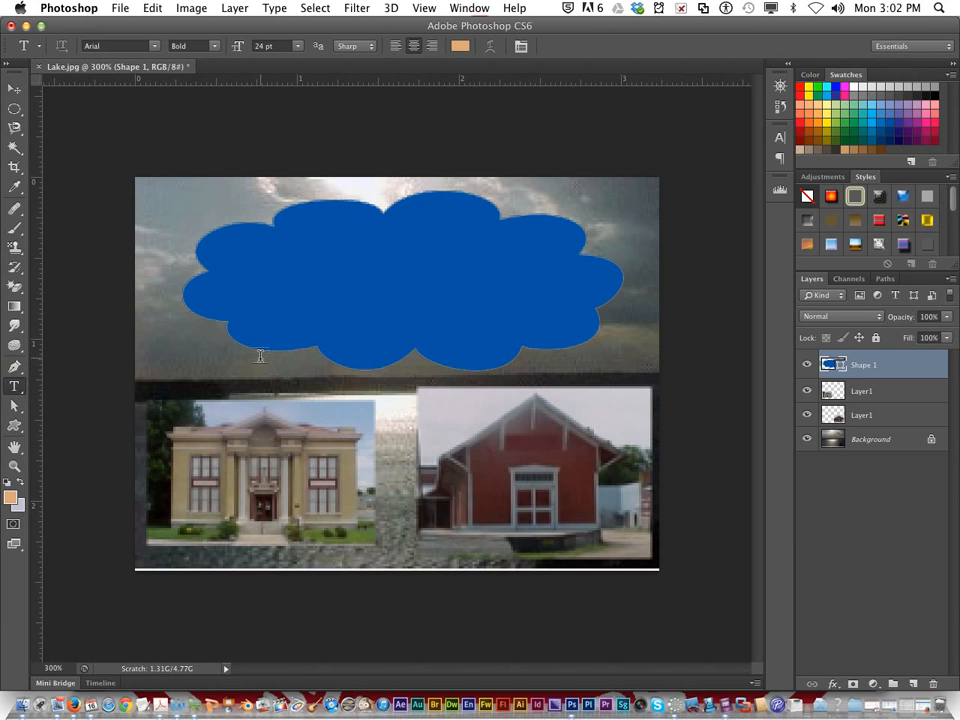
left_click(392, 259)
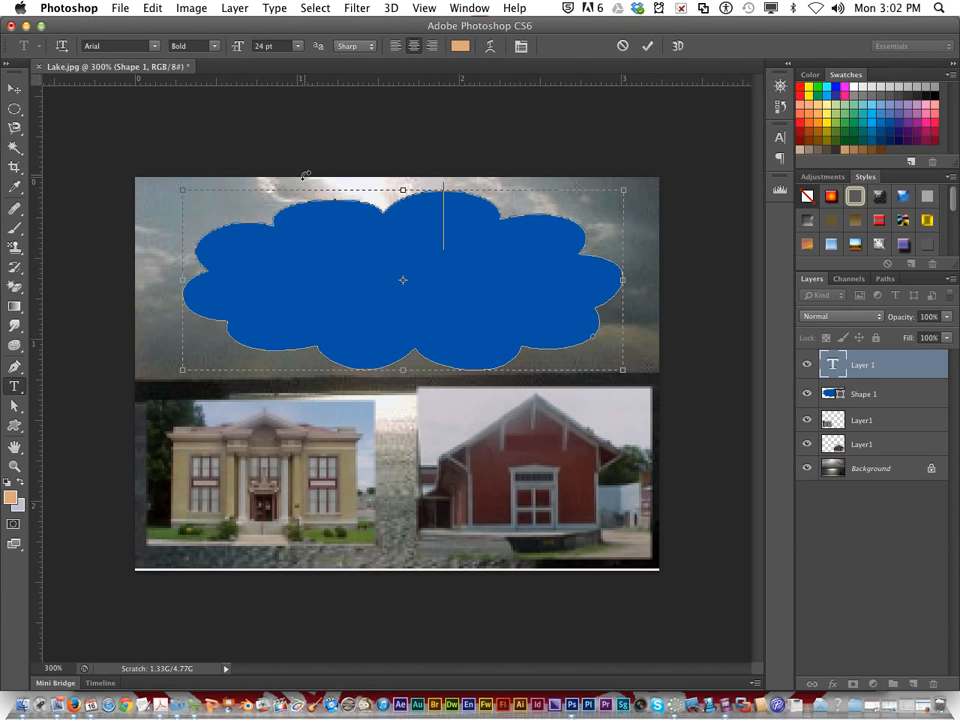
type("Lake")
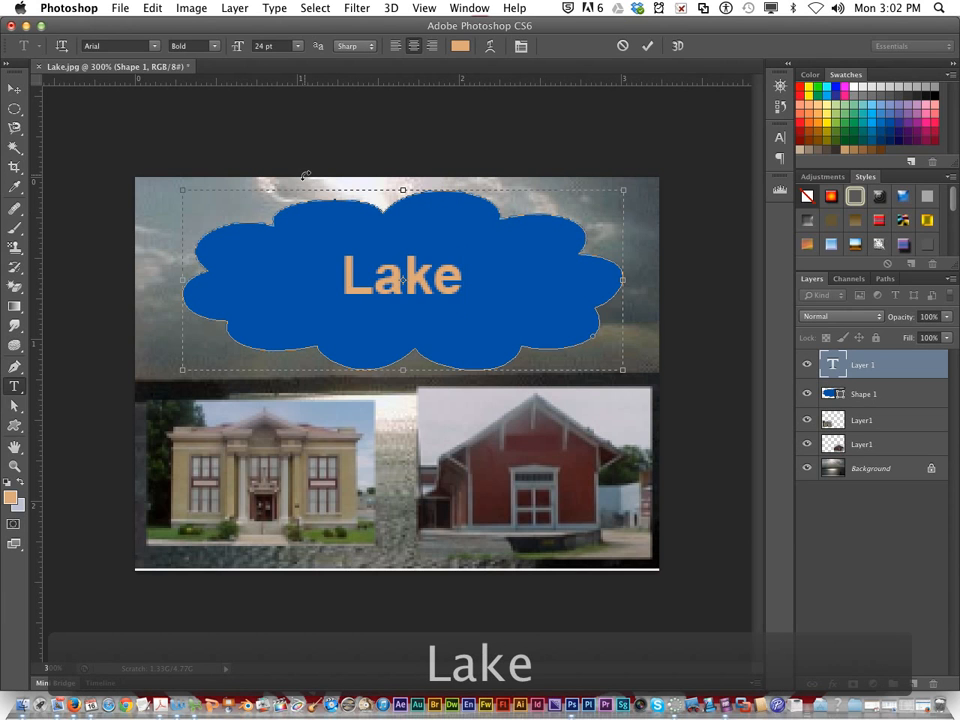
type(" Lang")
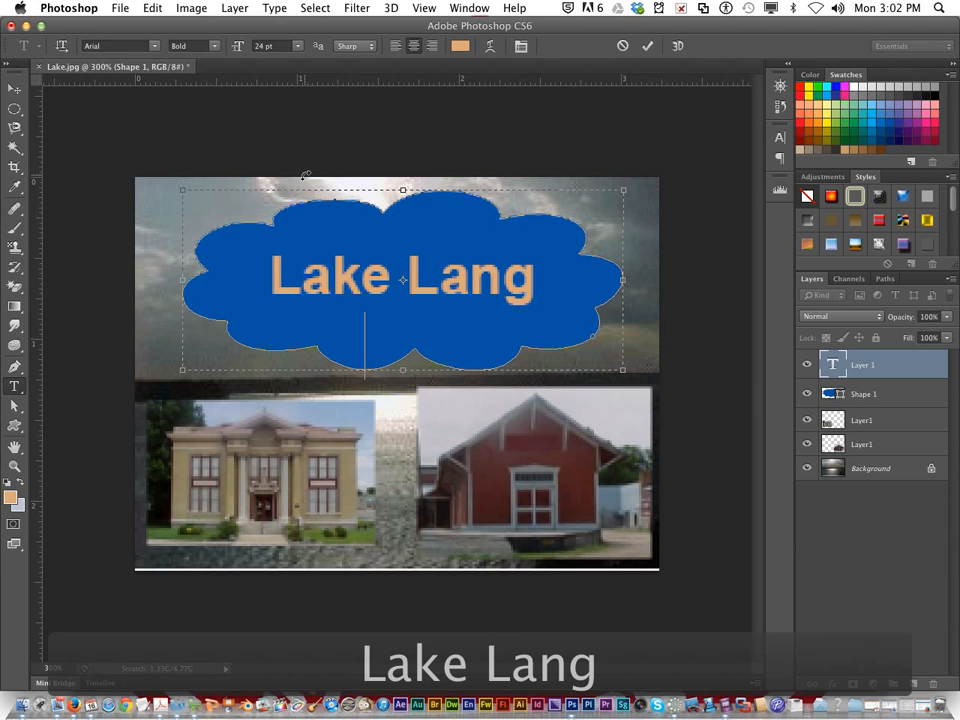
Step: Start a second text line under "Lake Lang" with "A great" and trim it back to "A"
type("A ")
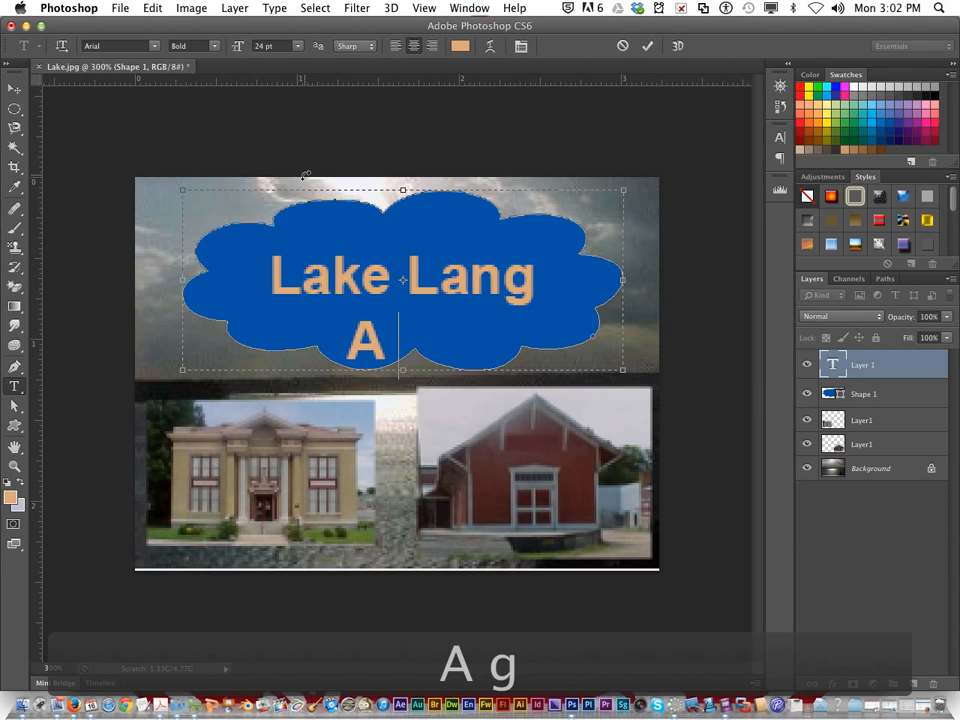
type("great")
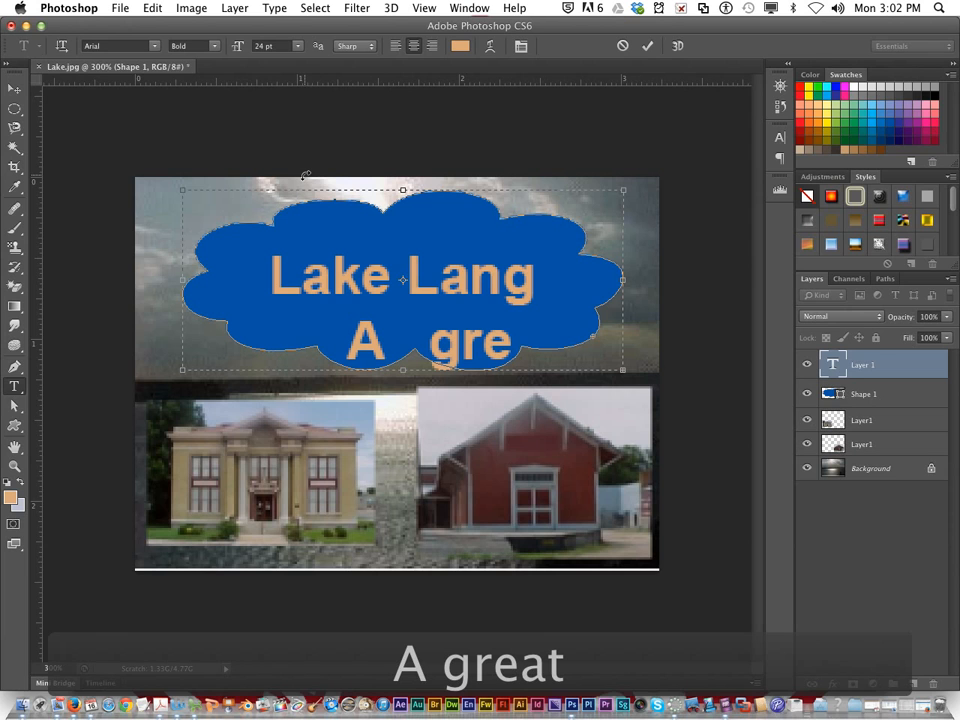
key("BackSpace")
key("BackSpace")
key("BackSpace")
key("BackSpace")
key("BackSpace")
key("BackSpace")
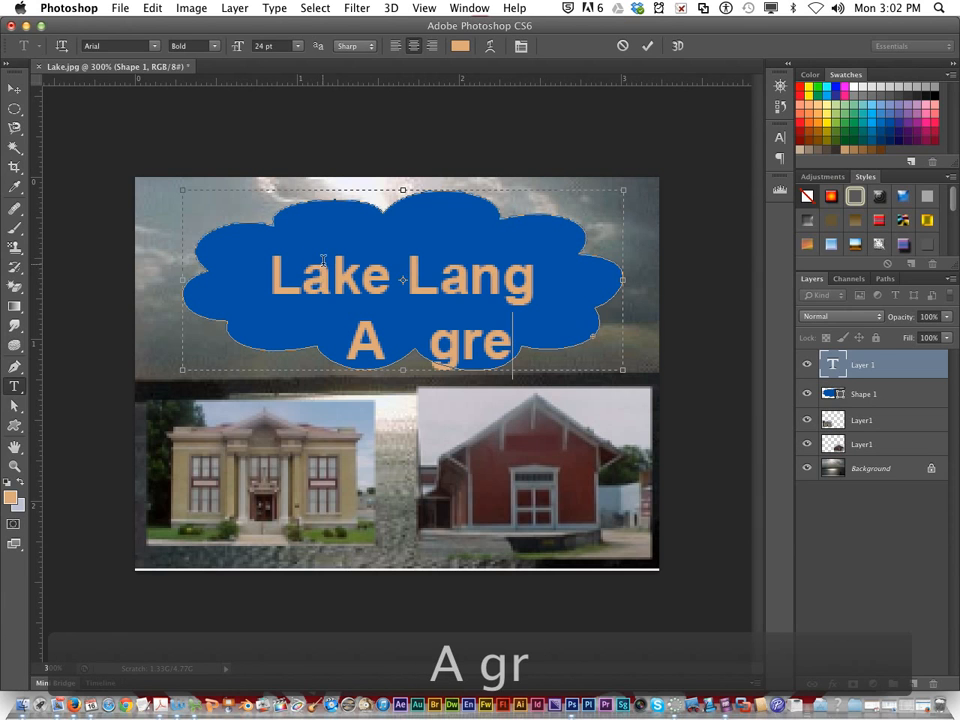
Step: Reduce all the cloud text to 12 pt and complete the second line as "A great place to live!"
key("super+a")
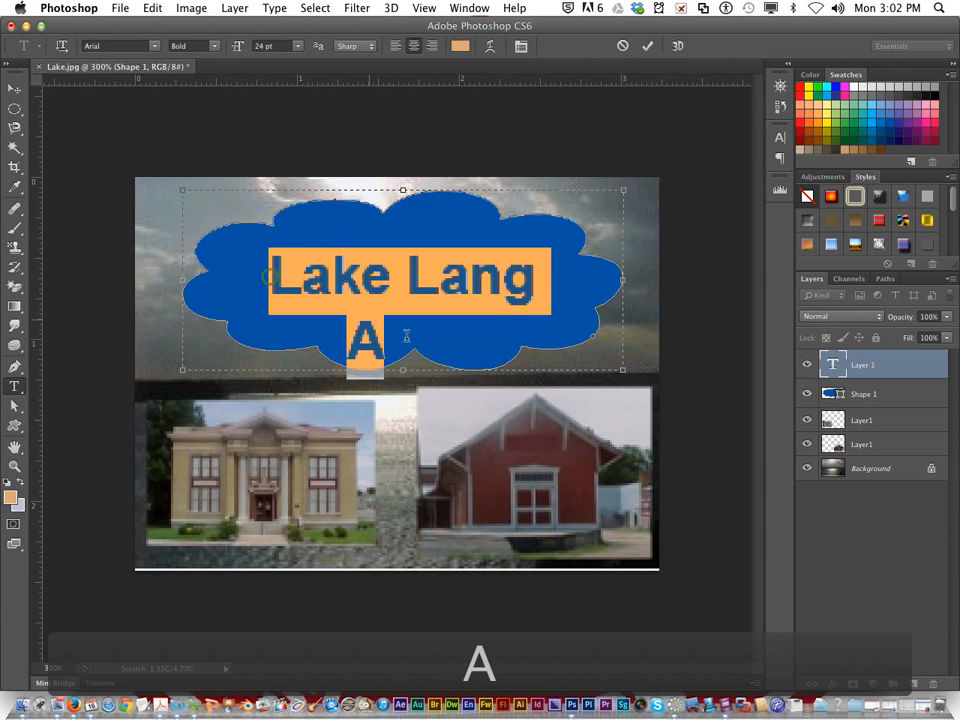
left_click(296, 46)
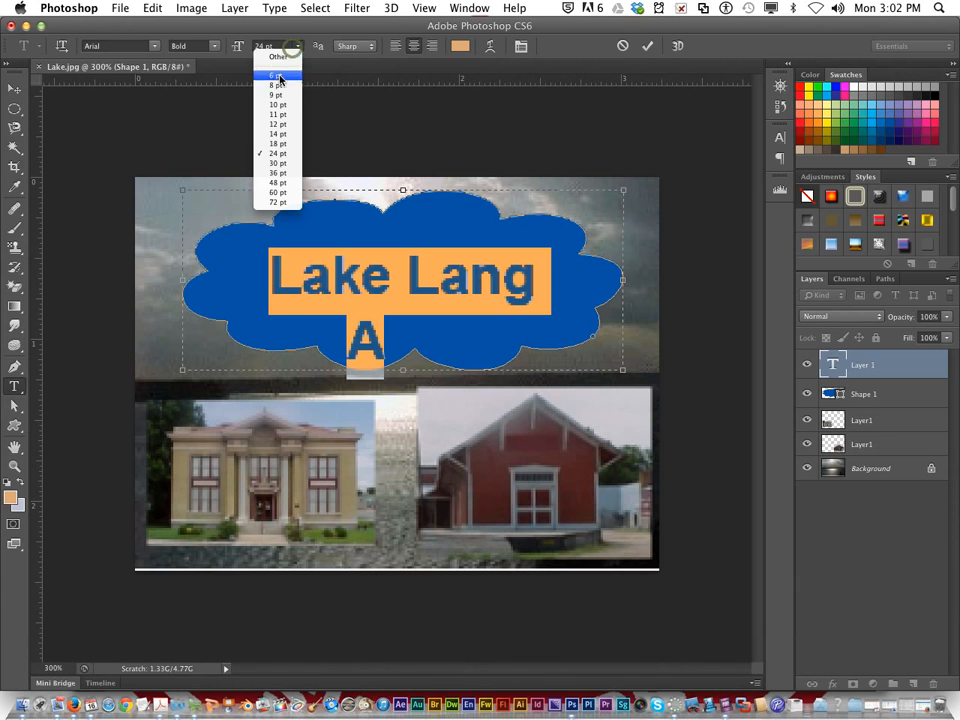
left_click(279, 114)
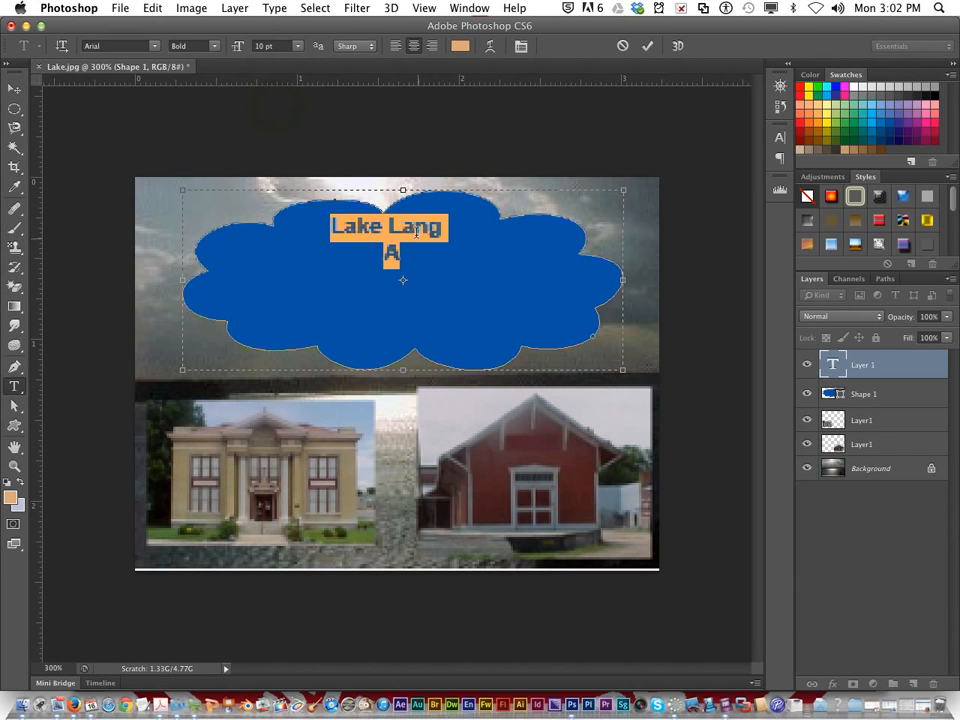
left_click(297, 46)
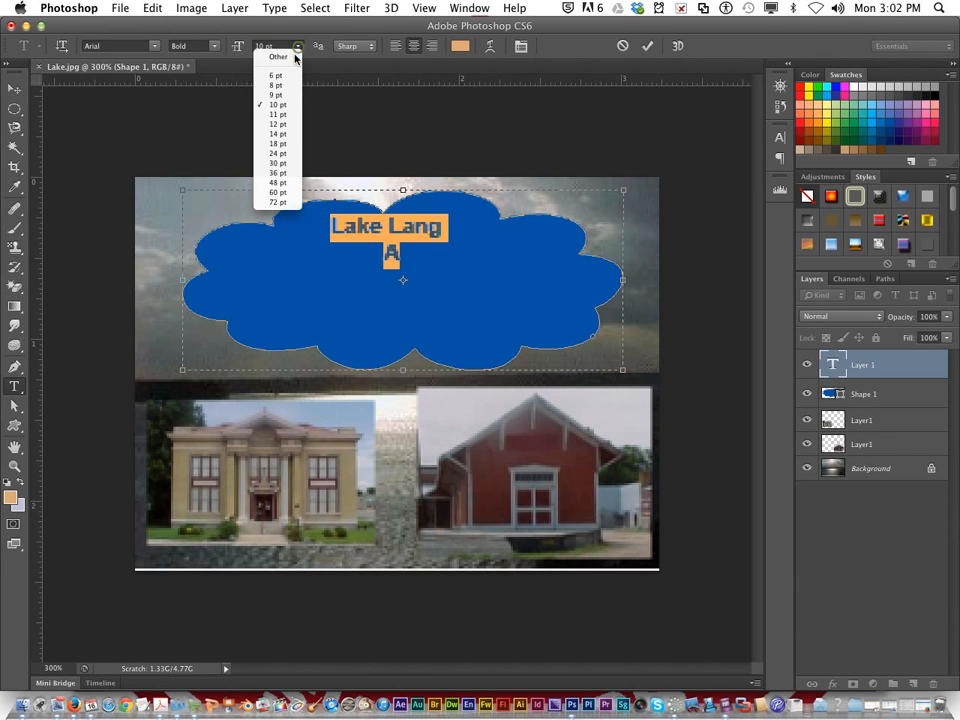
left_click(291, 121)
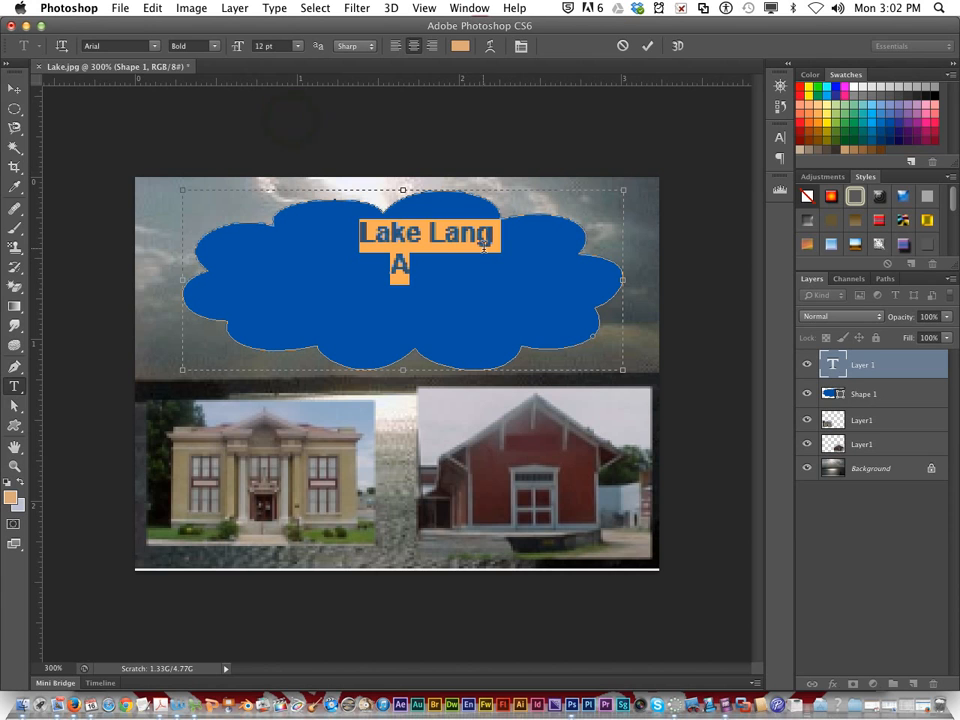
left_click(463, 271)
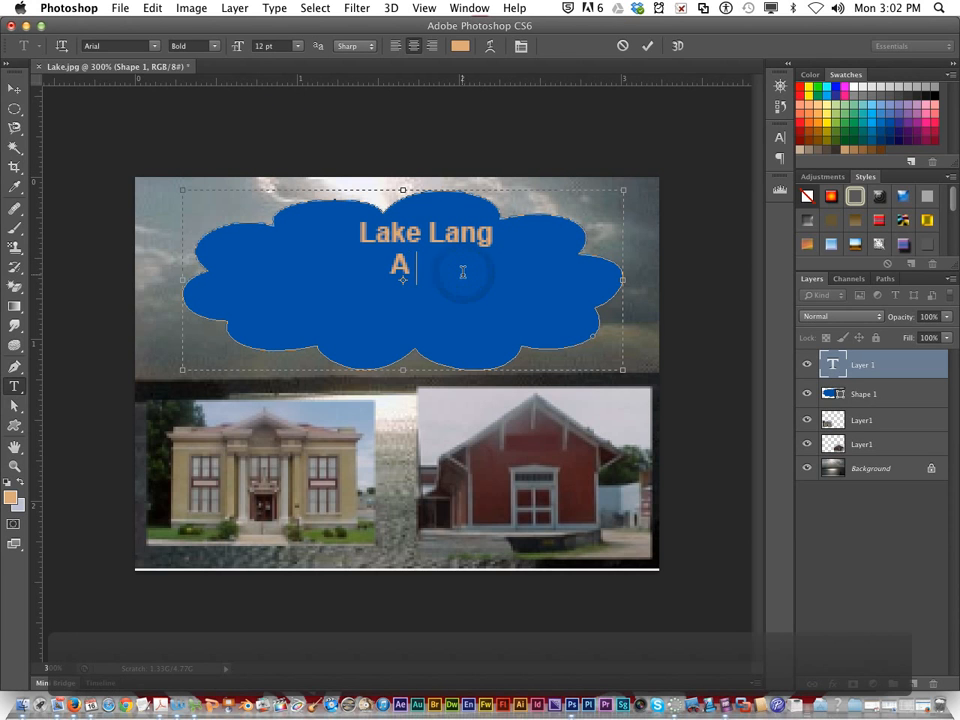
type("great p")
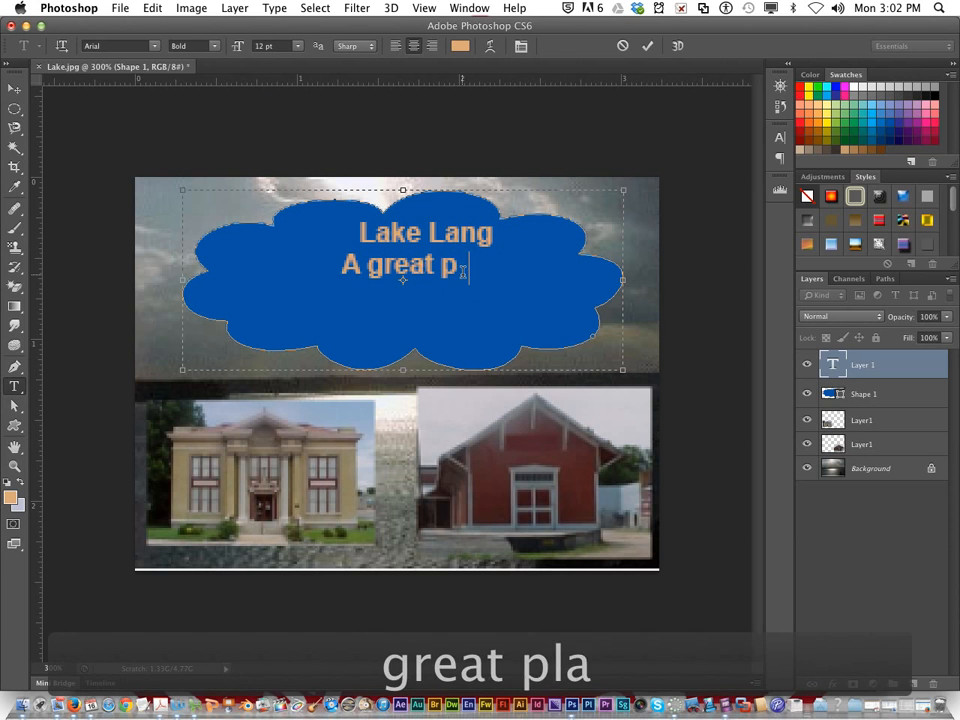
type("lace to live")
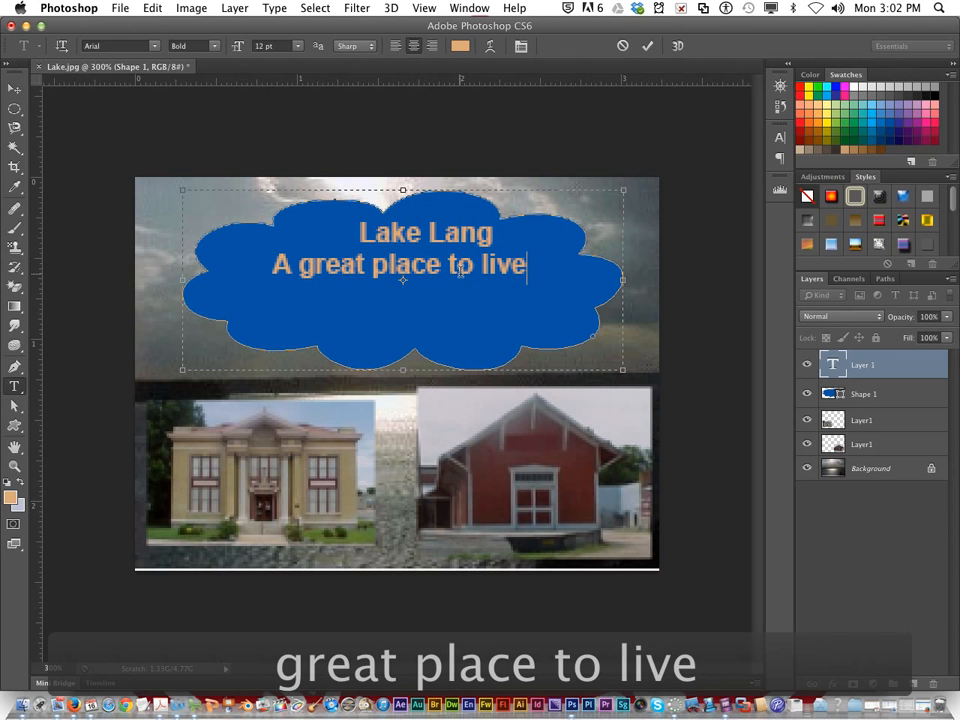
type("!")
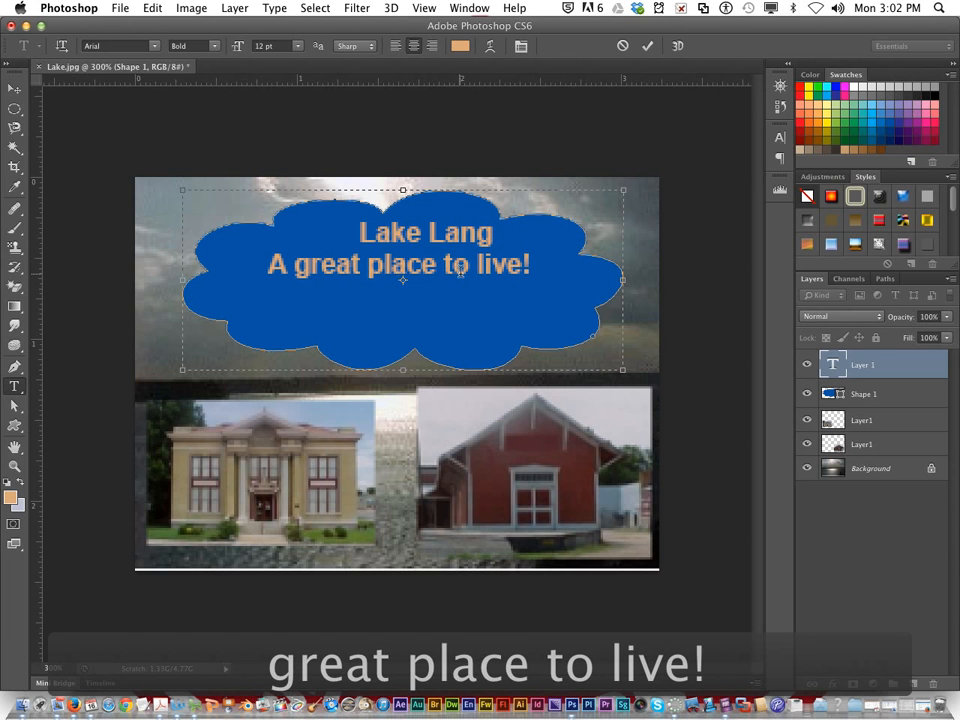
Step: Set both lines of the cloud text to 14 pt
left_click_drag(540, 269, 345, 222)
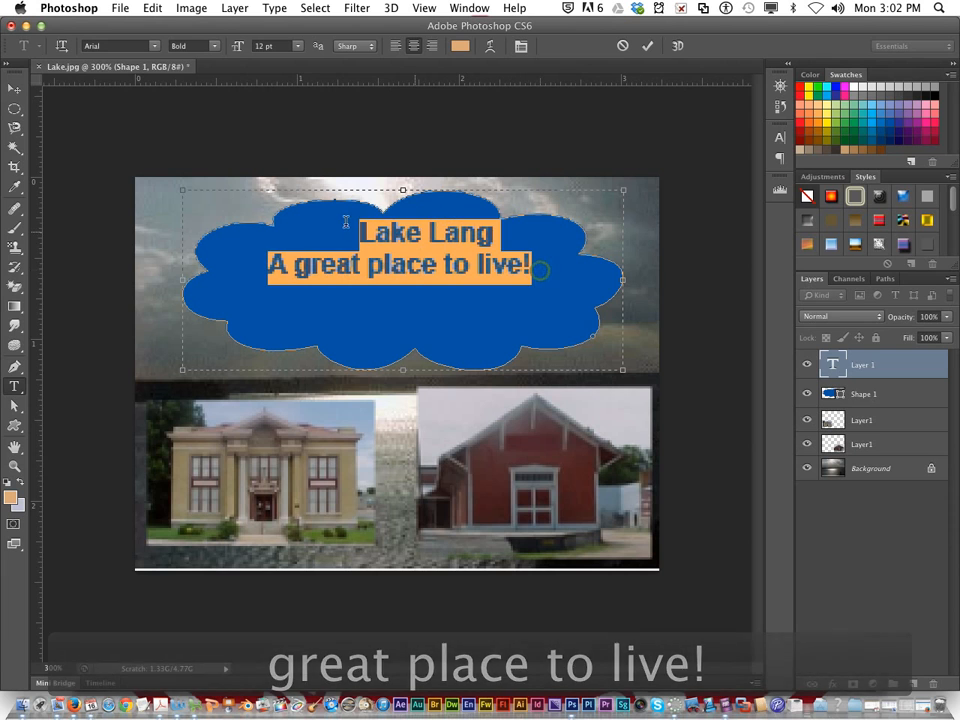
left_click(296, 46)
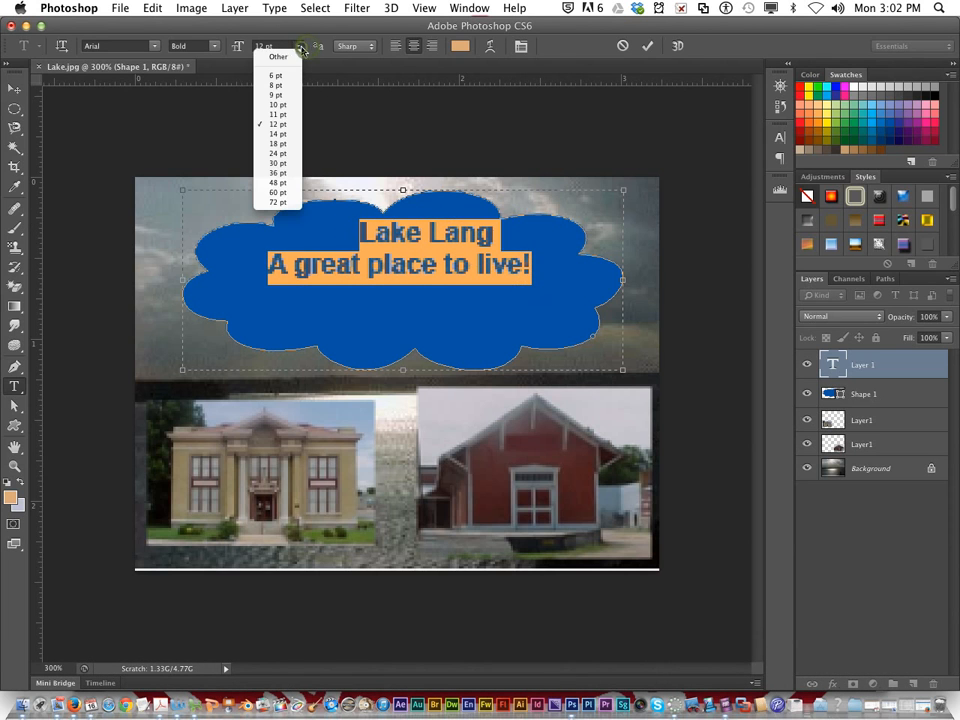
left_click(287, 134)
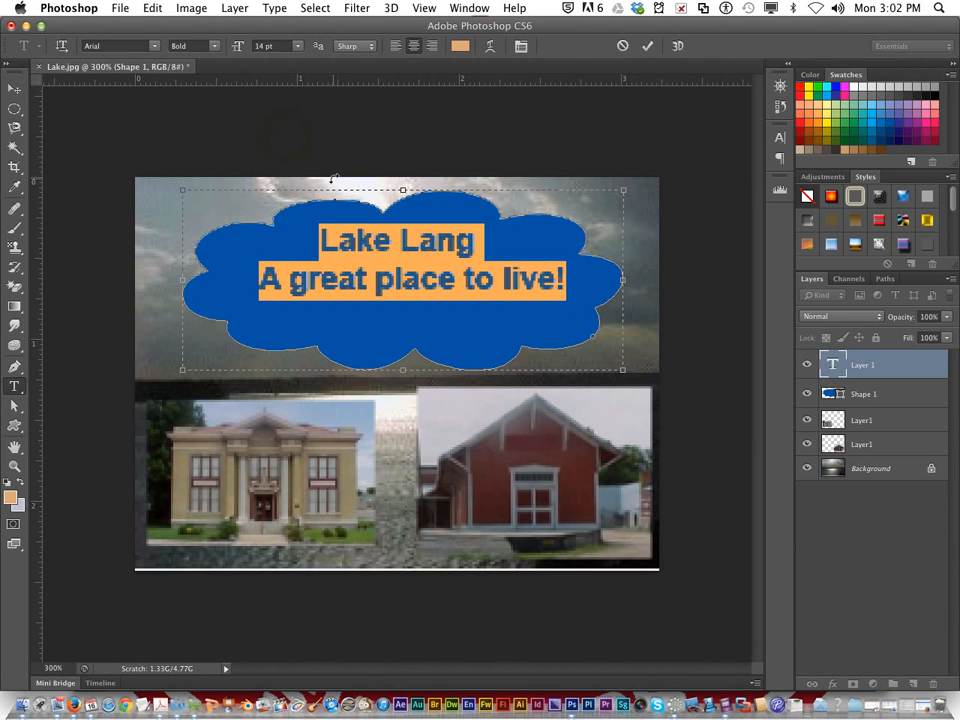
Step: Enlarge only the "Lake Lang" line to 18 pt and commit the text layer
left_click(402, 244)
left_click_drag(321, 240, 508, 246)
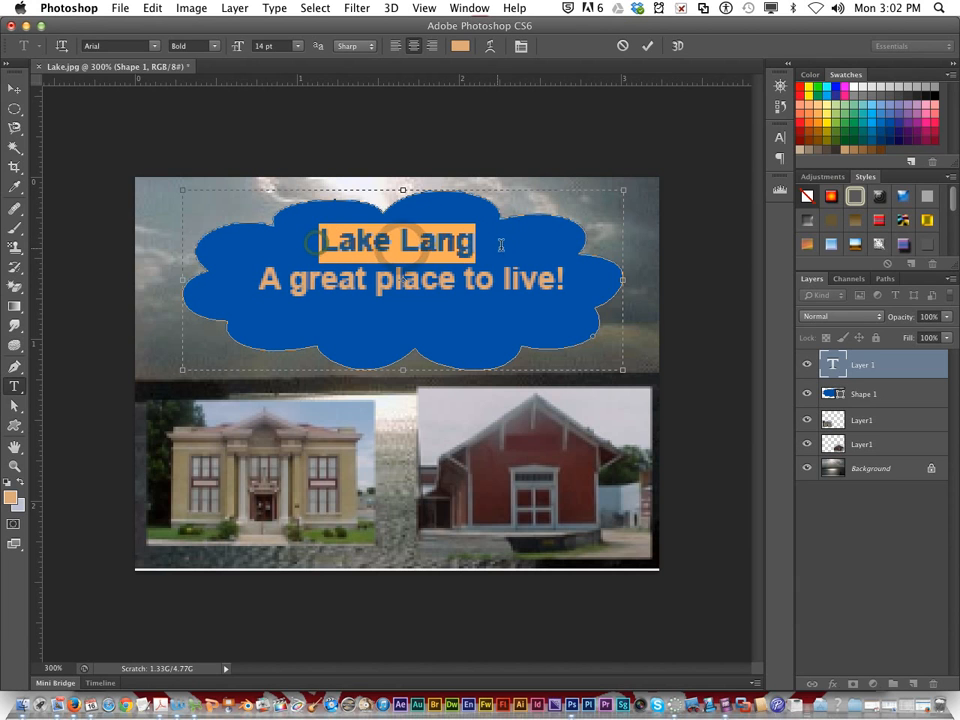
left_click(296, 46)
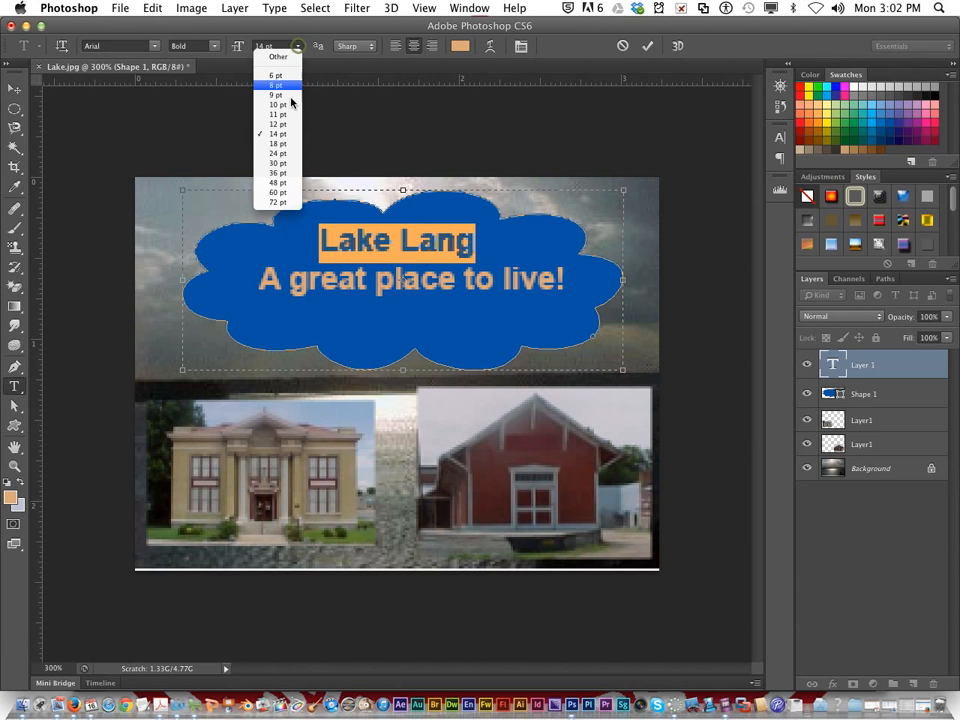
left_click(282, 147)
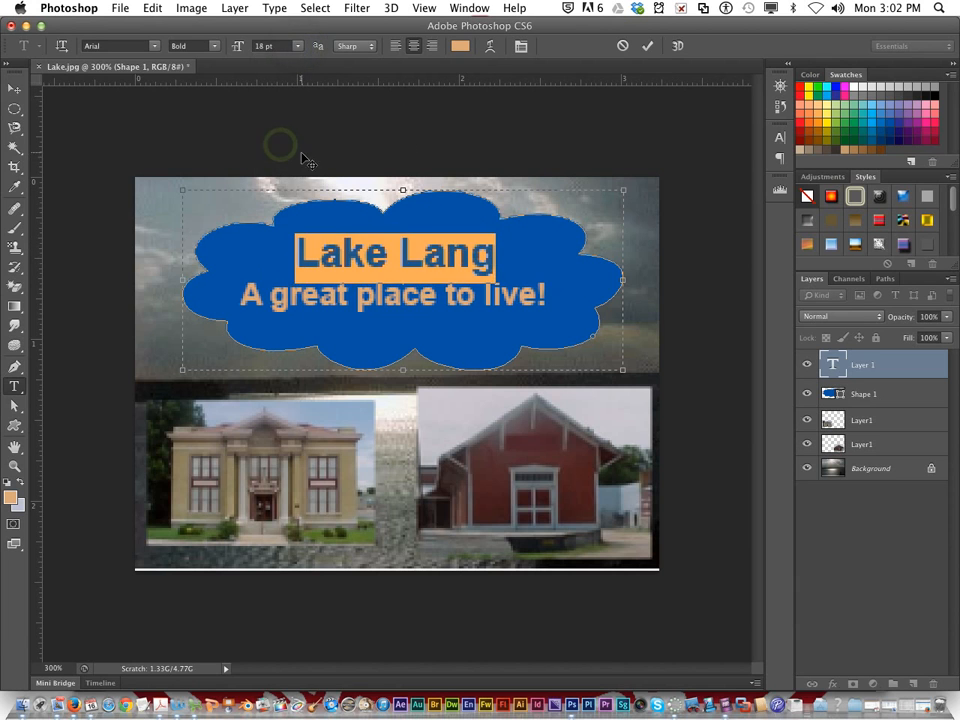
left_click(499, 282)
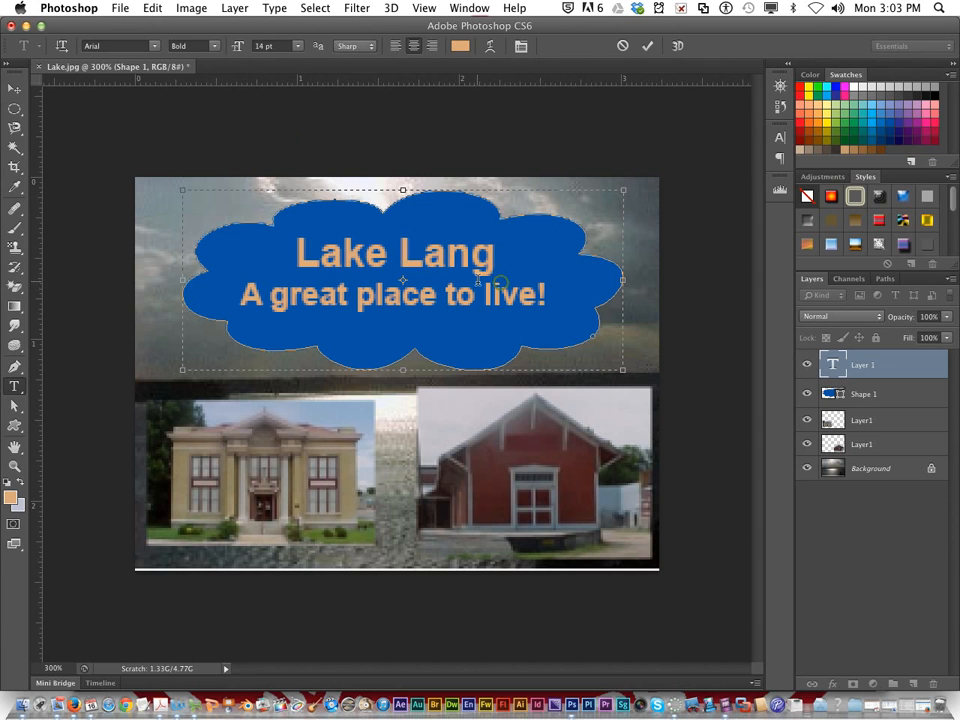
left_click(866, 366)
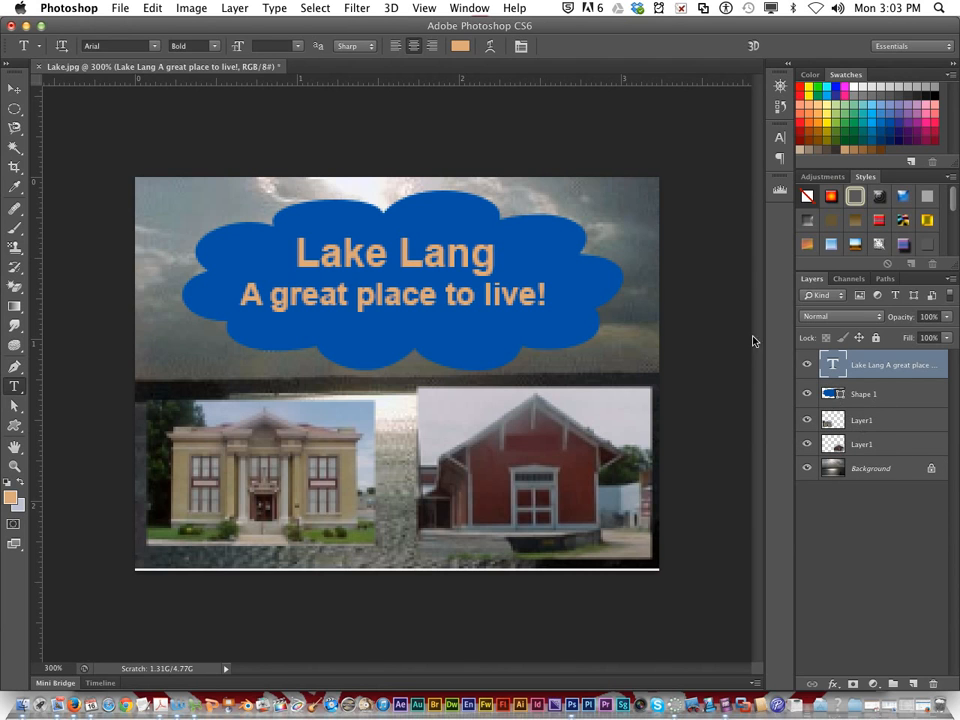
Step: Start saving the layered image under a new name and choose the 3a lesson 1 folder as its destination
left_click(119, 8)
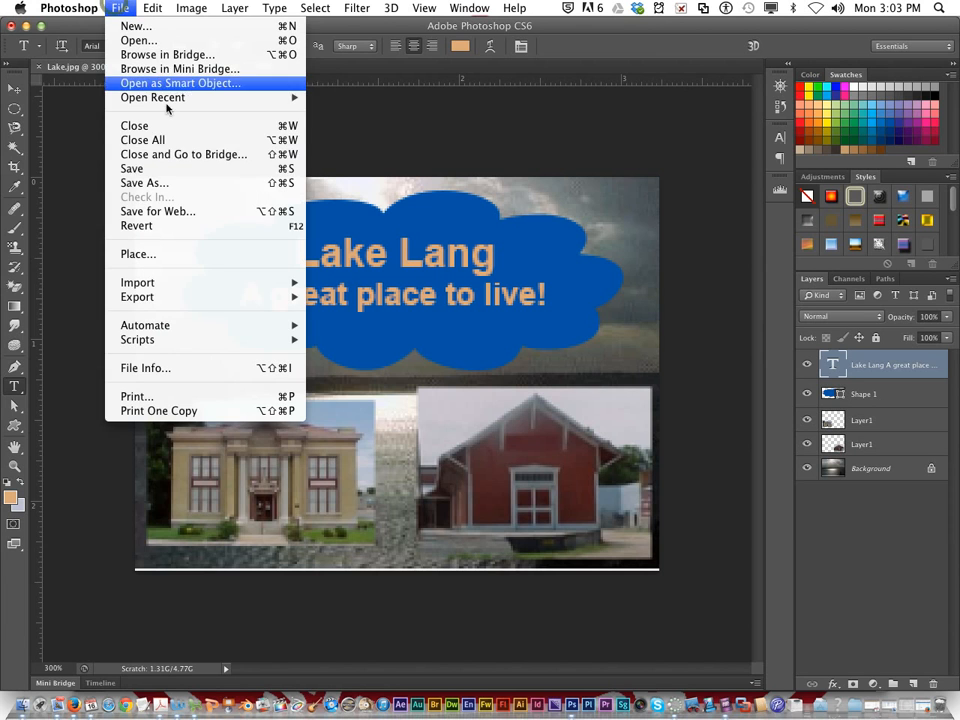
left_click(200, 183)
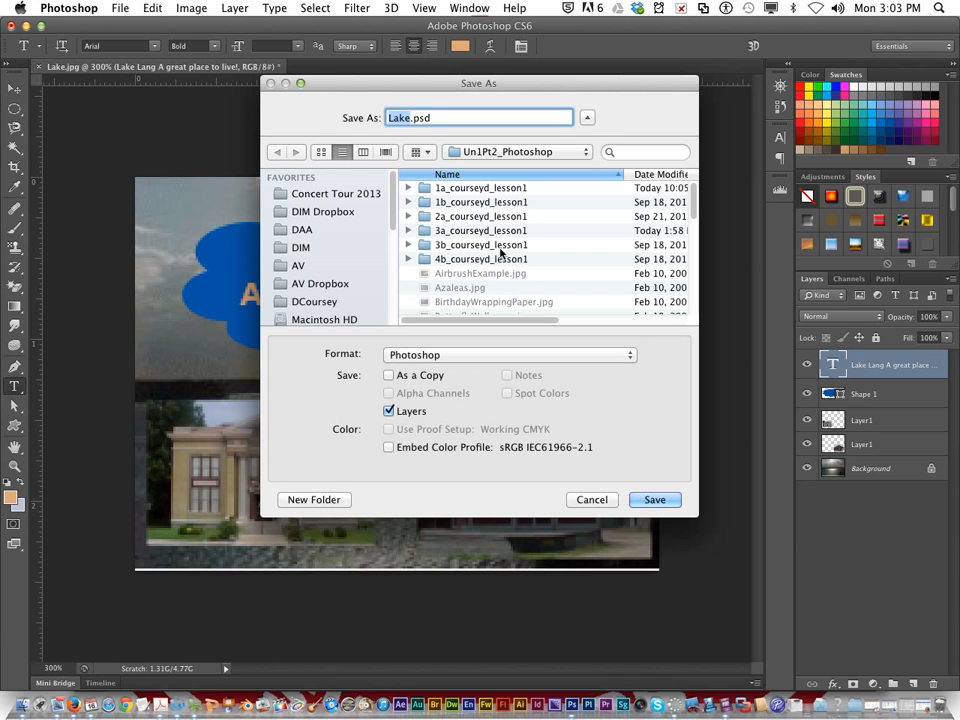
double_click(493, 233)
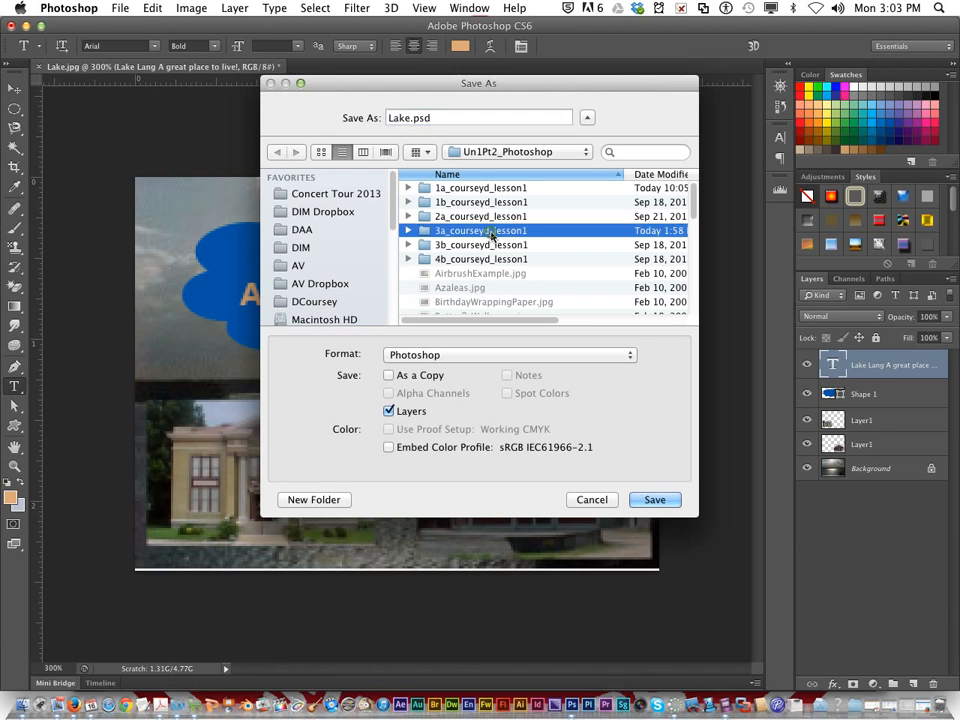
Step: Name the file LakeLang.psd and save it in Photoshop format with layers and Maximize Compatibility kept on
left_click(391, 117)
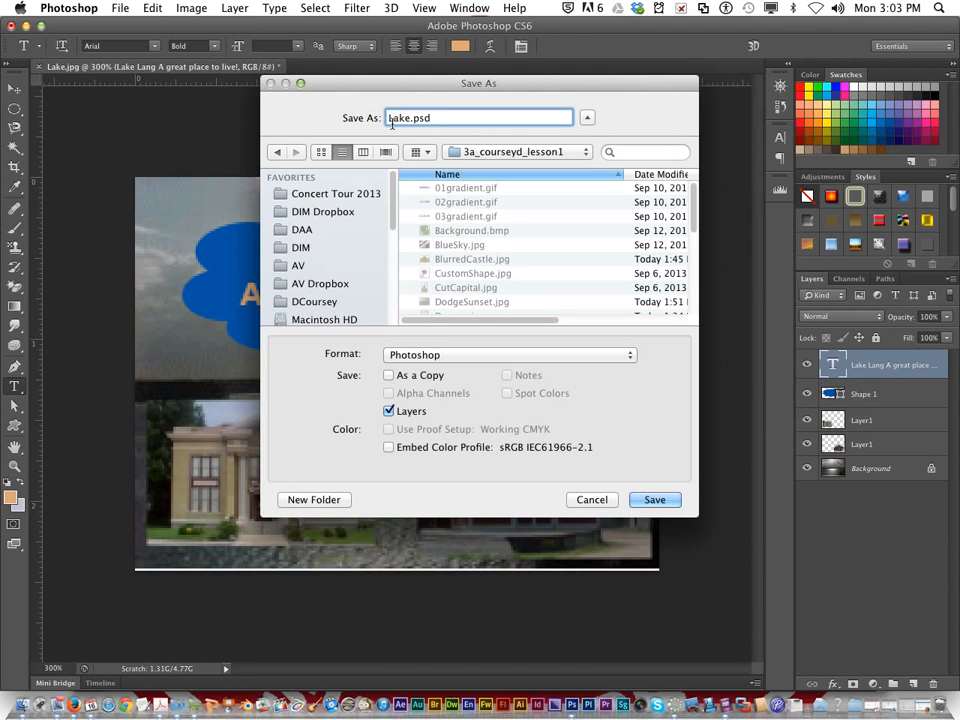
key("Right")
key("Right")
key("Right")
key("Right")
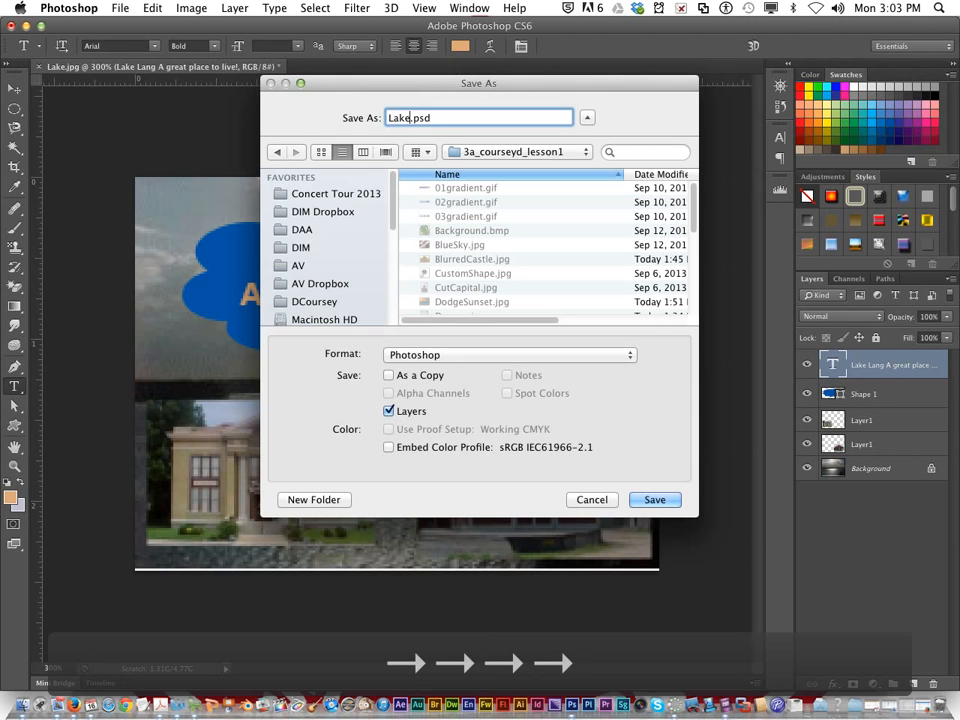
type("Lsn")
key("BackSpace")
key("BackSpace")
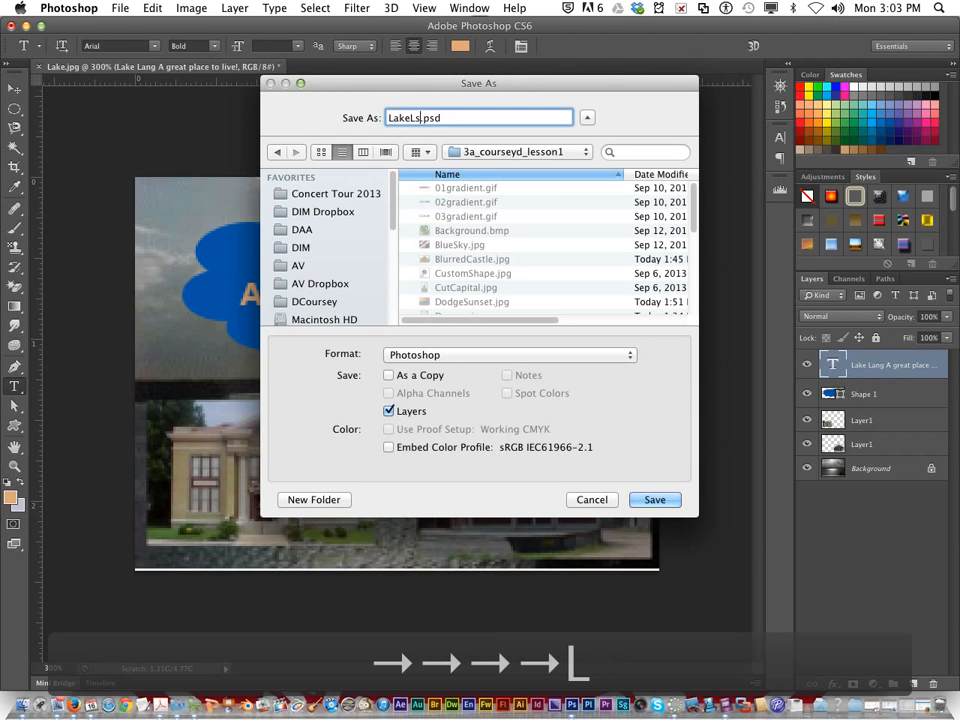
type("ang")
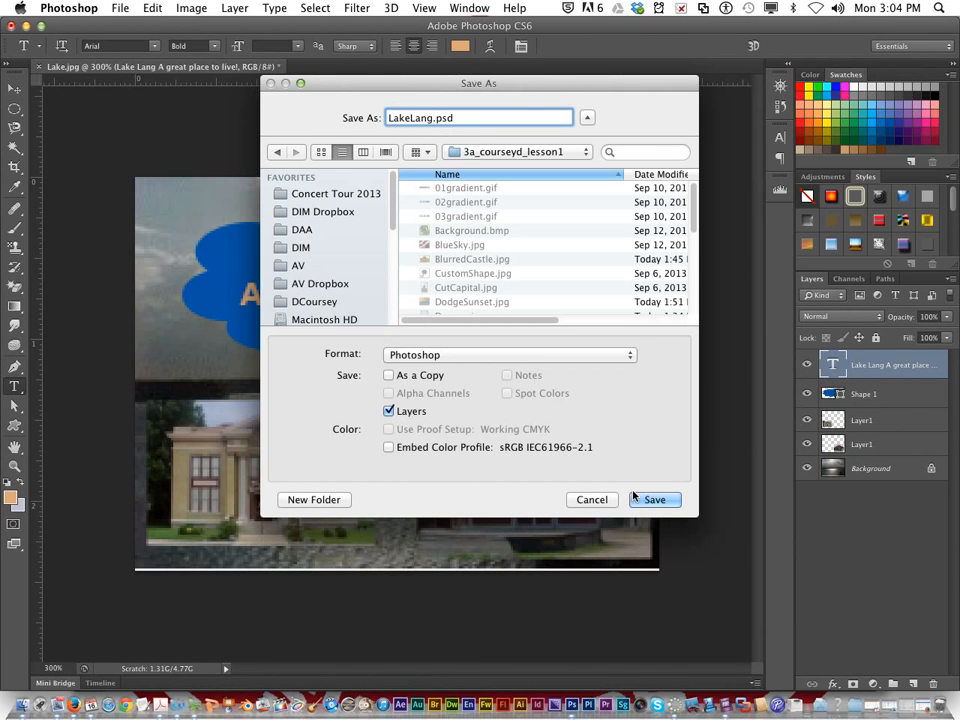
left_click(663, 502)
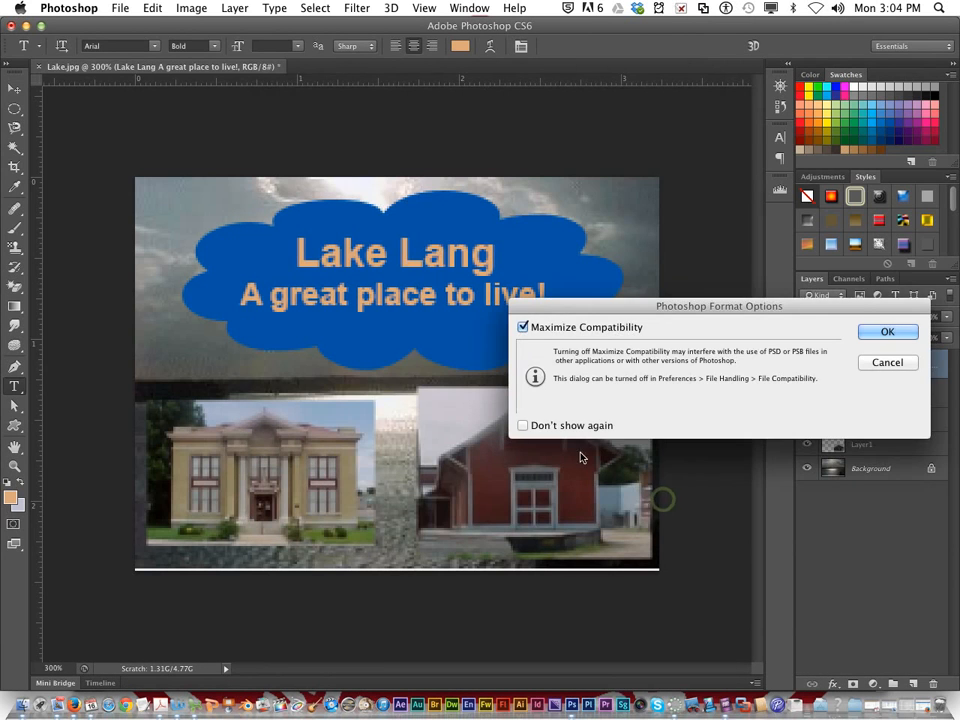
left_click(880, 337)
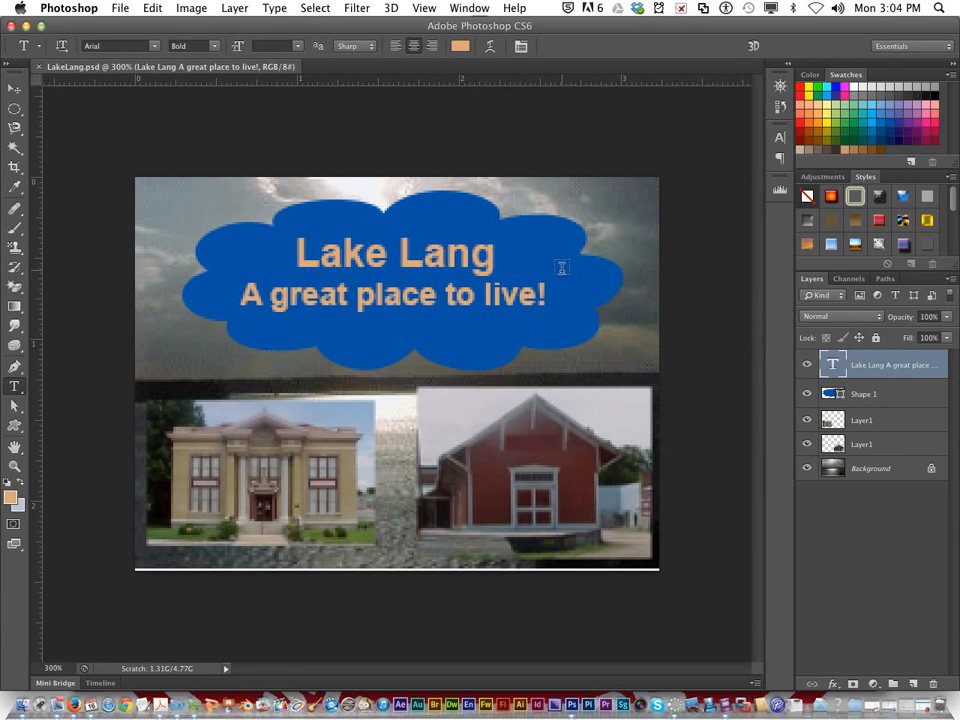